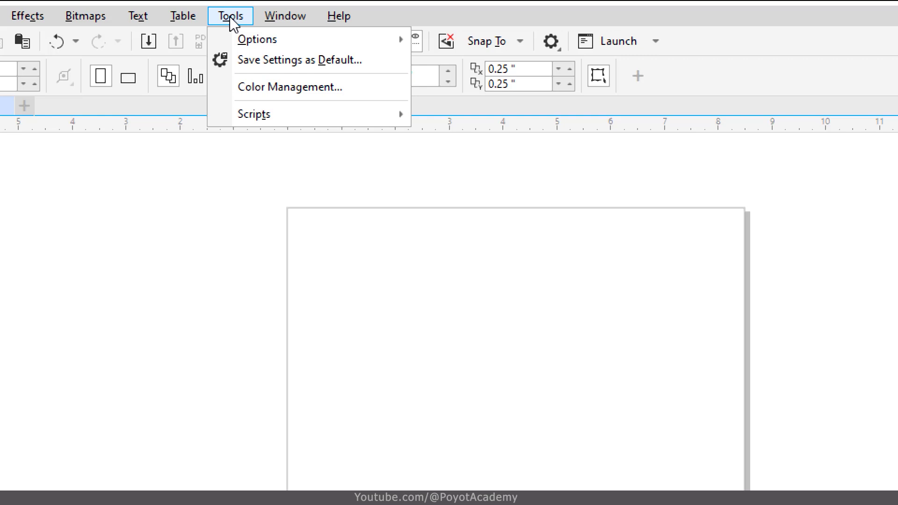
- Duplicate the Default workspace as "Poyot Academy" and set the copy as the current workspace
mouse_move(256, 44)
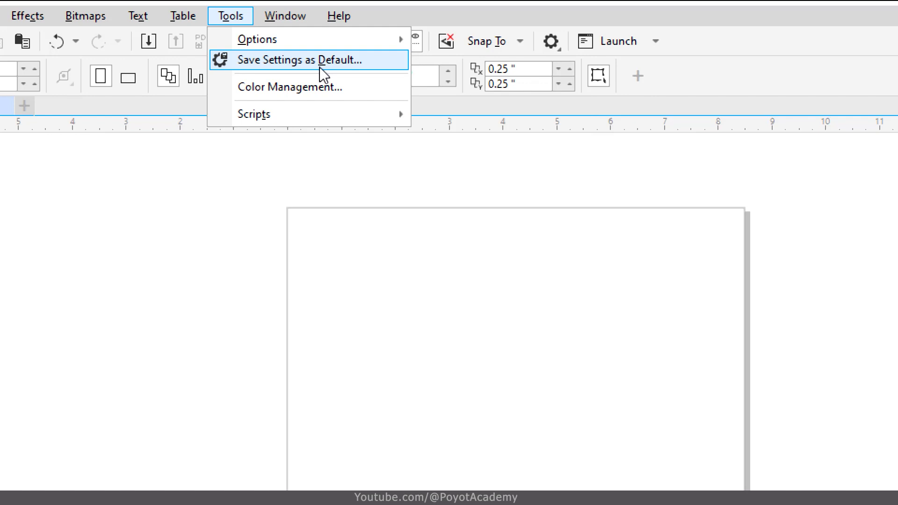
mouse_move(341, 43)
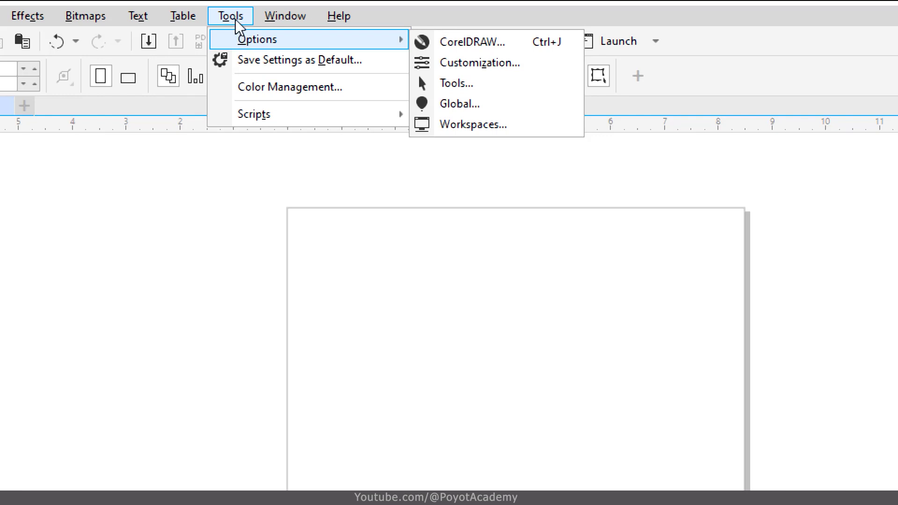
click(491, 126)
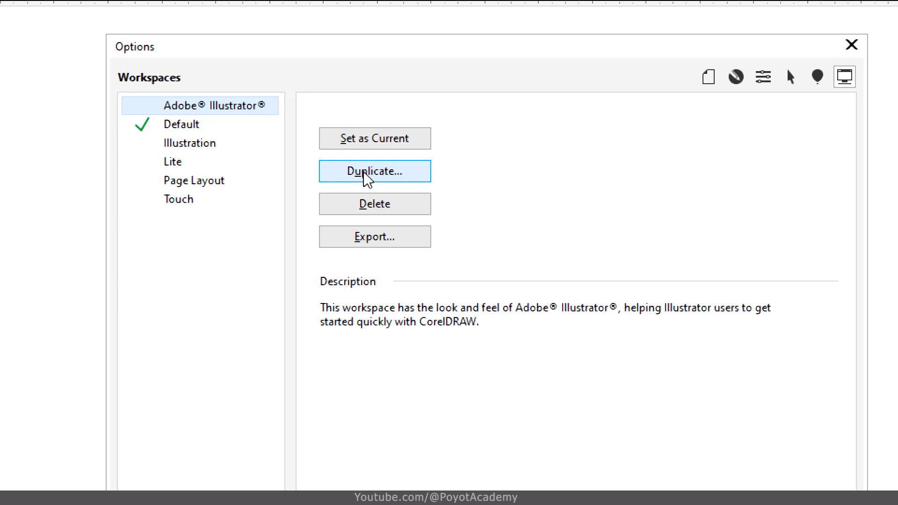
click(192, 127)
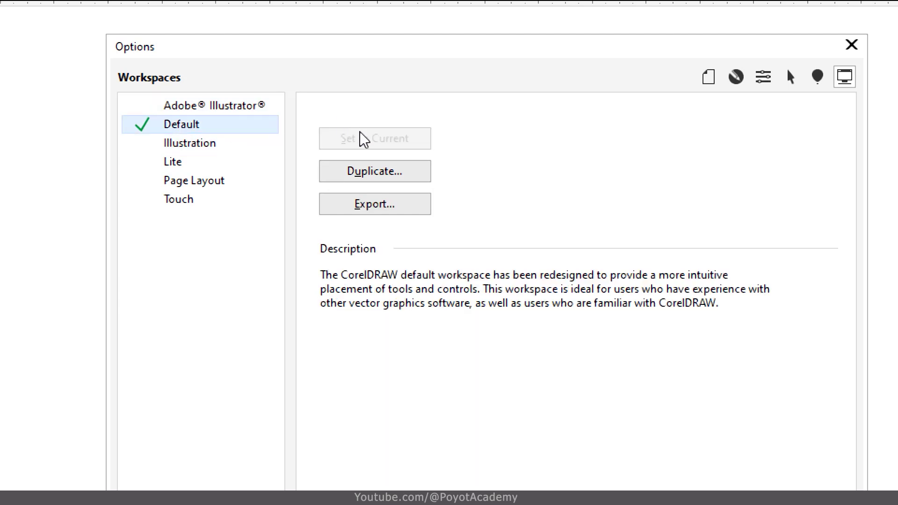
click(395, 178)
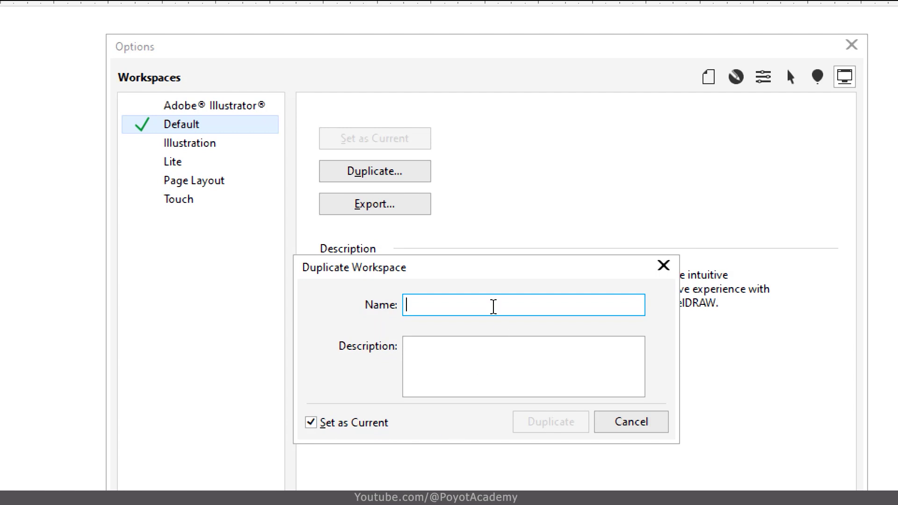
text(Poy)
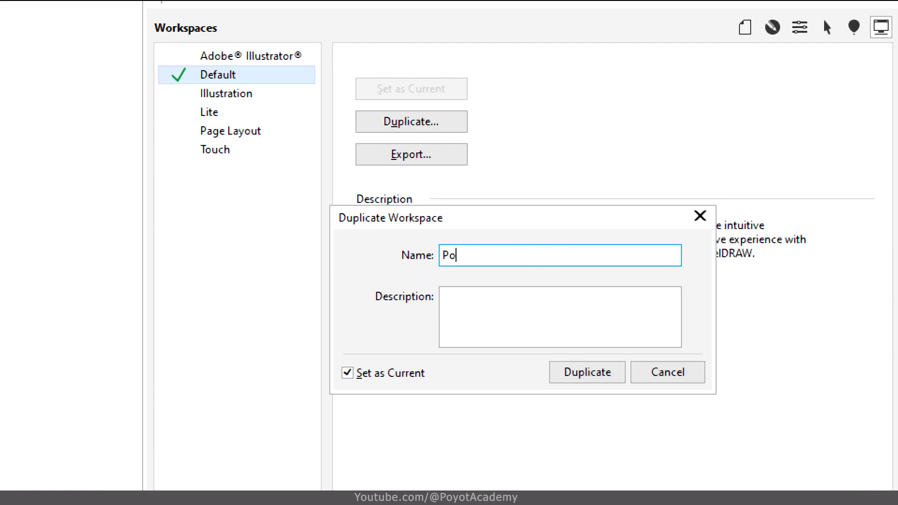
text(ot Academ)
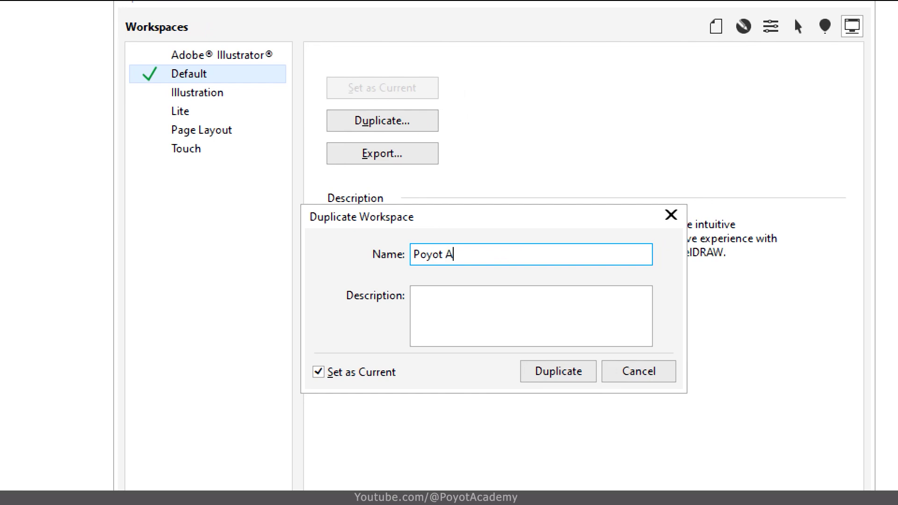
text(y)
click(409, 321)
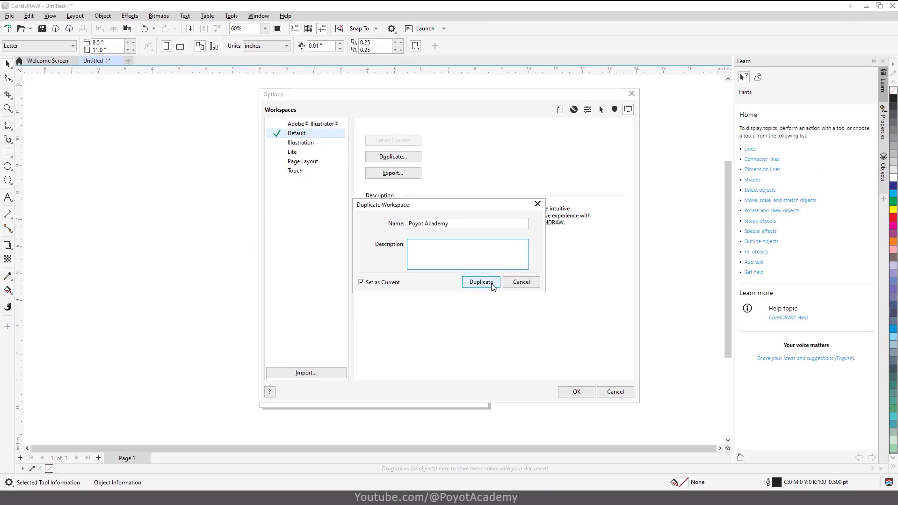
click(536, 374)
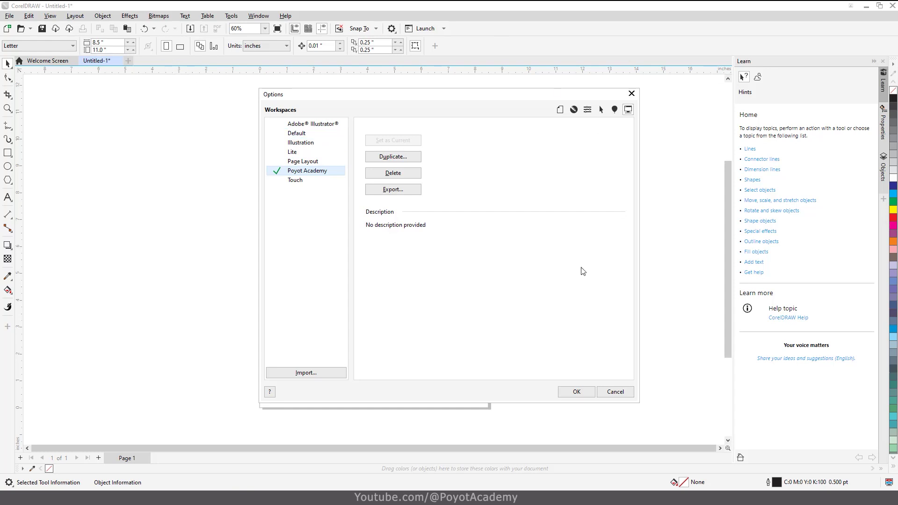
click(577, 391)
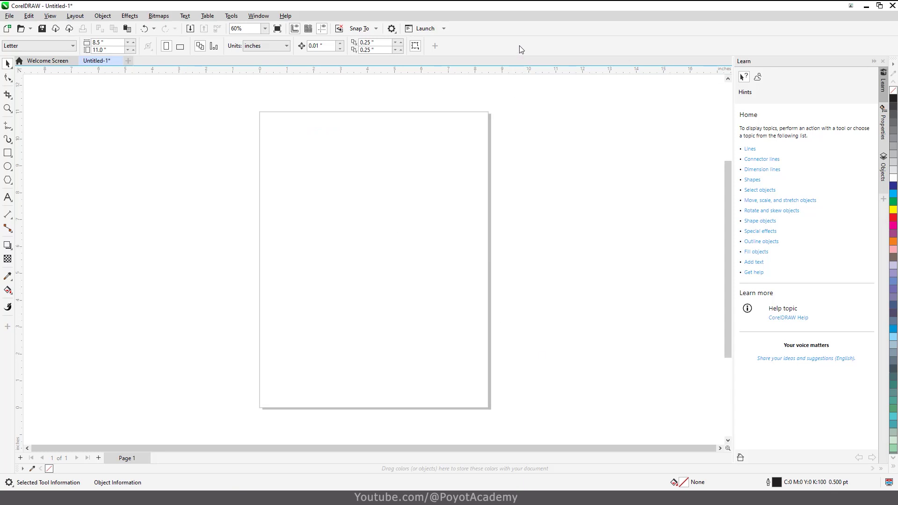
- Show the Zoom, Text and Layout toolbars, leave Layout floating over the canvas, and remove the Learn docker
right_click(490, 46)
click(523, 119)
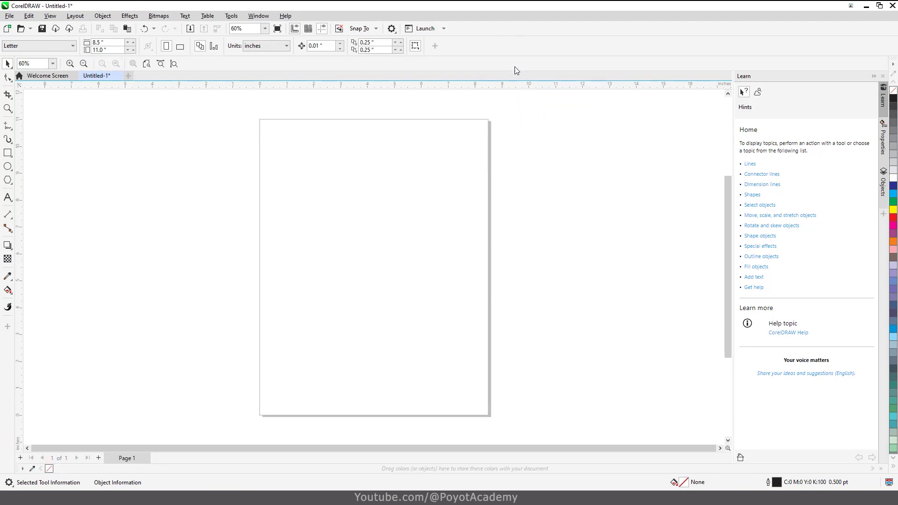
right_click(512, 49)
click(543, 131)
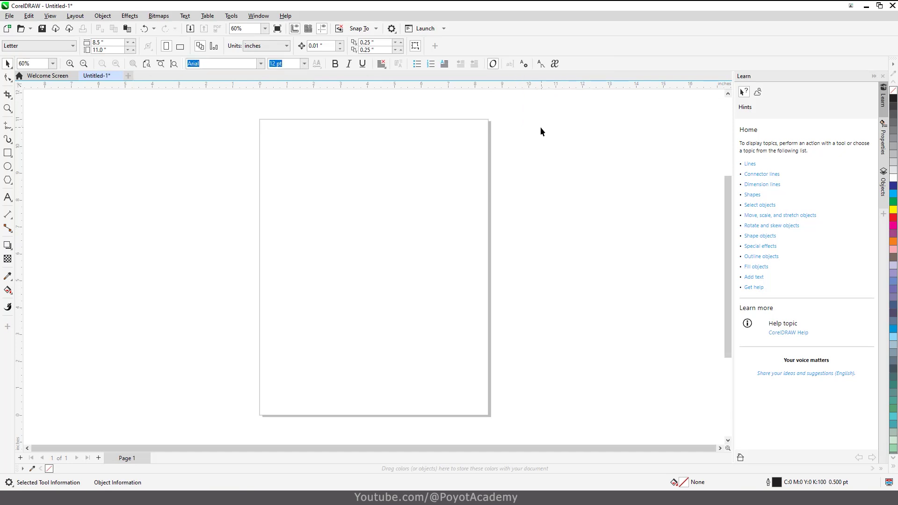
right_click(558, 39)
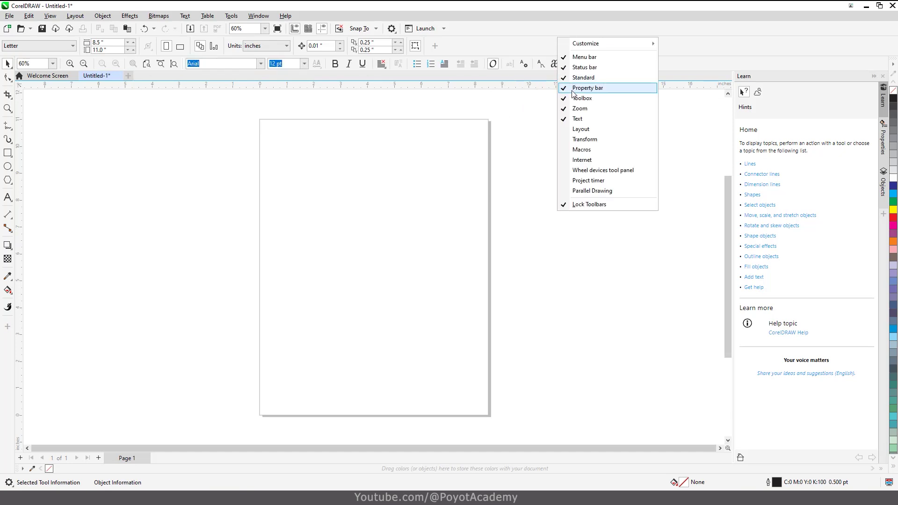
click(583, 130)
drag(261, 50, 610, 103)
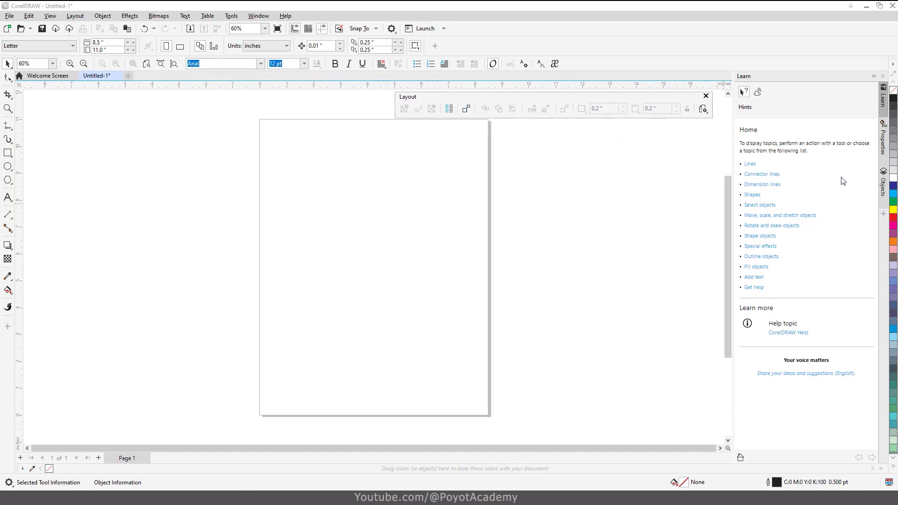
drag(884, 108, 224, 123)
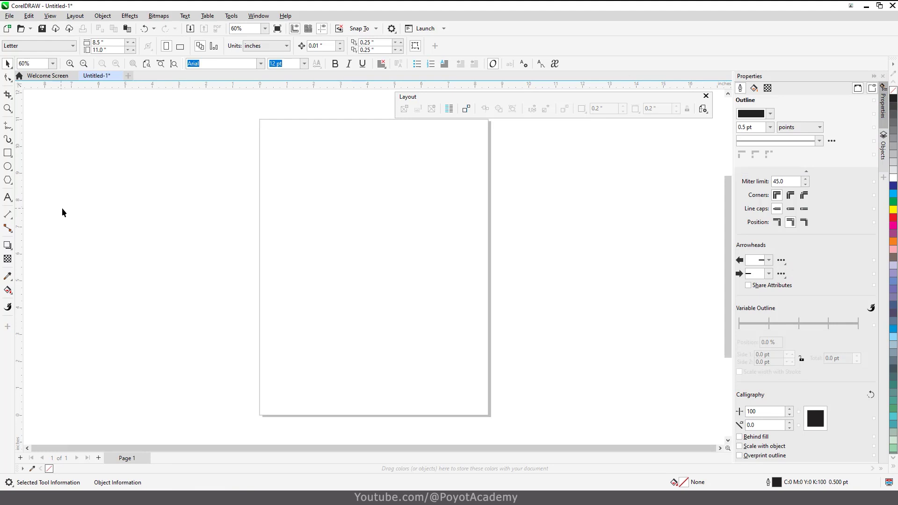
- Add the Outline Tools group to the toolbox and hide the Fill Tools group entry, Interactive Fill and Smart Fill
click(9, 327)
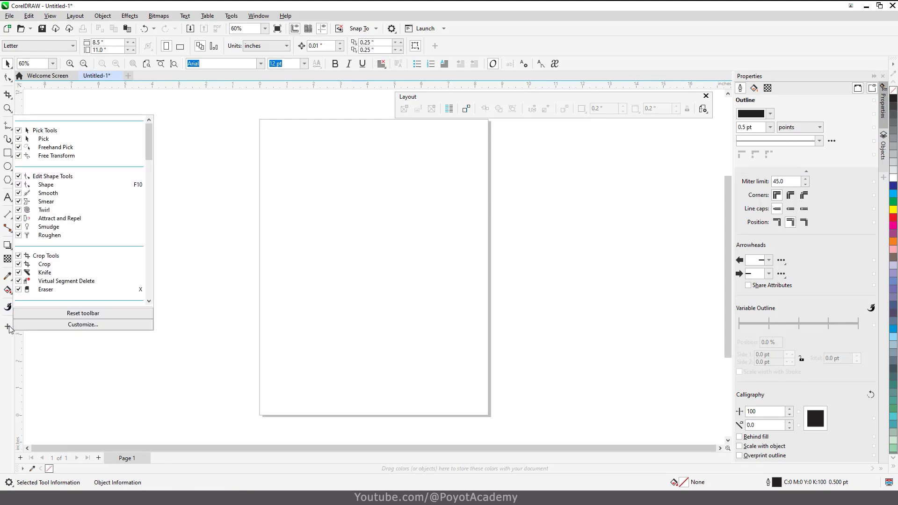
drag(147, 153, 148, 297)
click(18, 248)
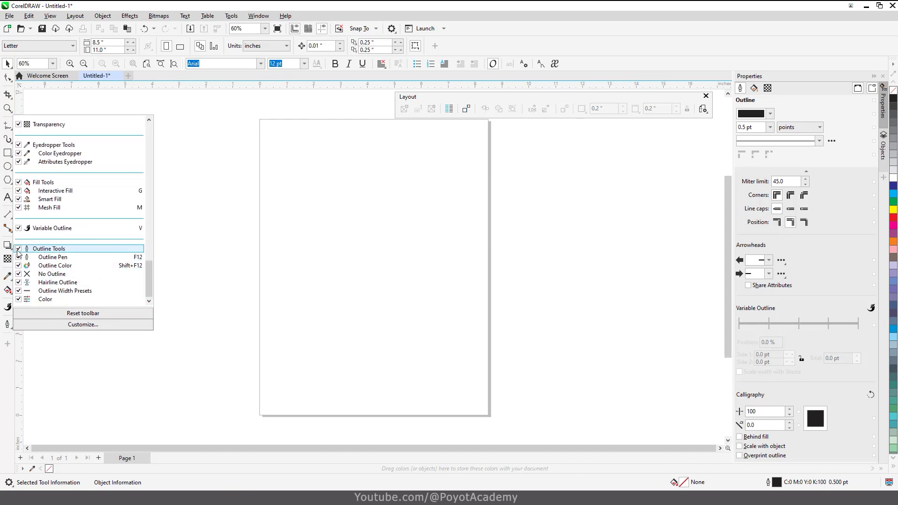
click(19, 182)
click(19, 191)
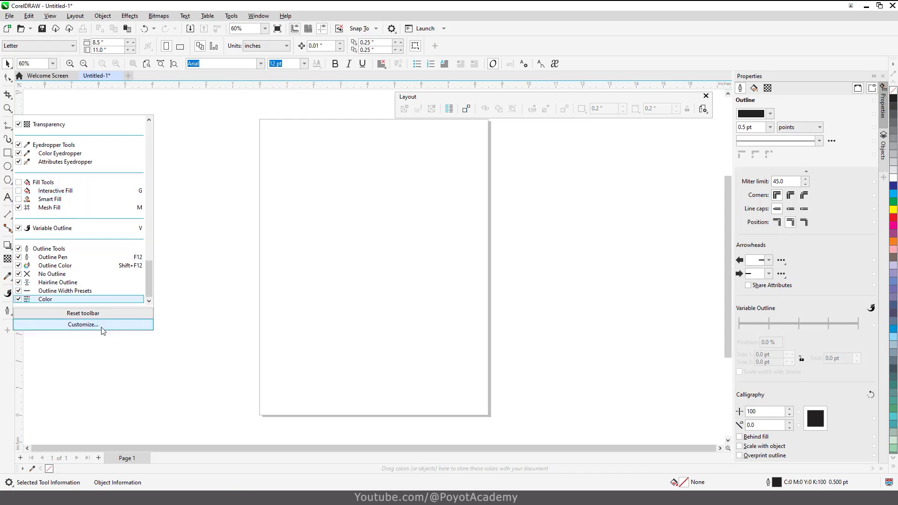
click(486, 22)
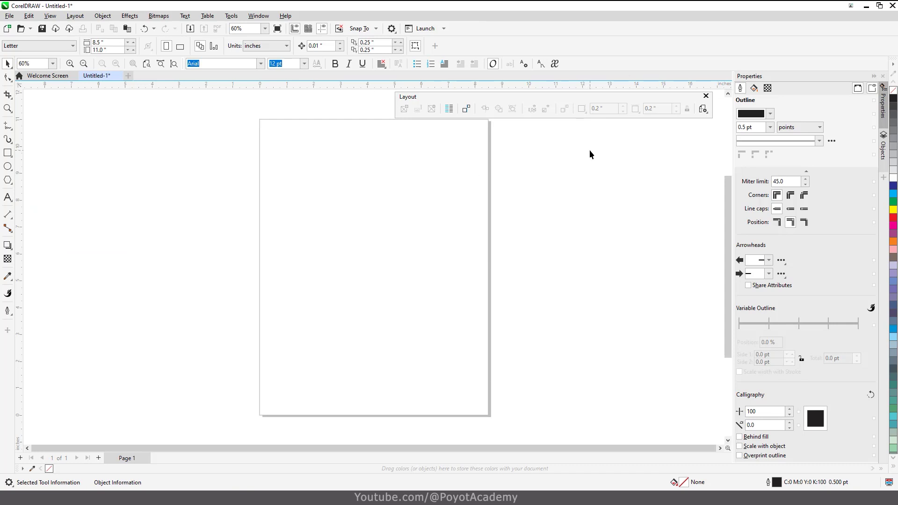
- Switch to the Default workspace
click(265, 16)
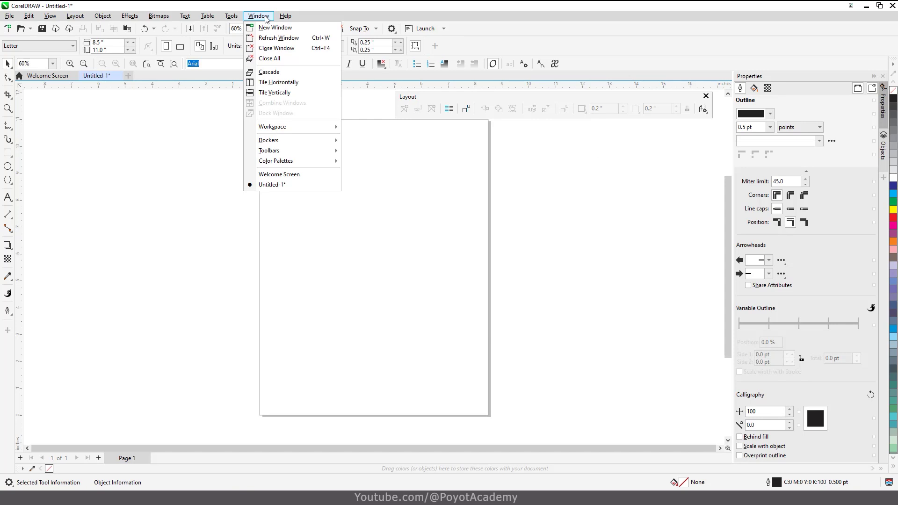
mouse_move(289, 131)
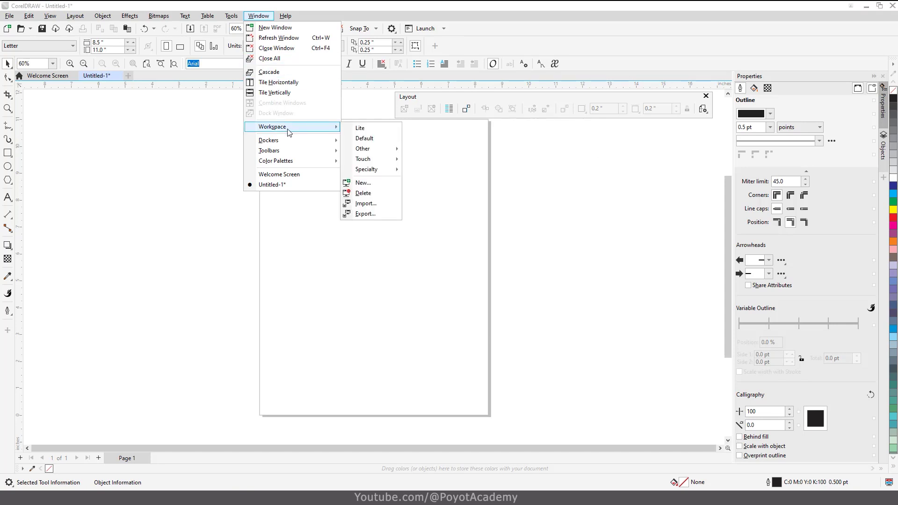
mouse_move(372, 148)
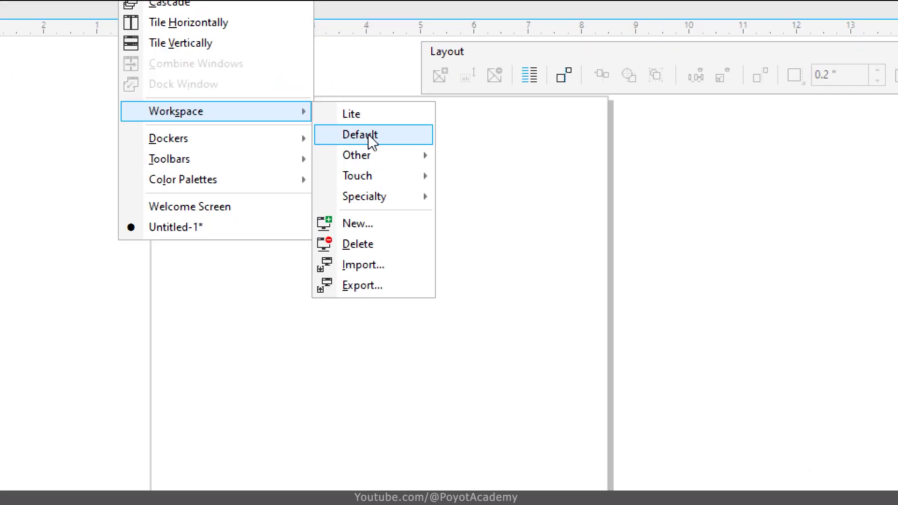
click(369, 135)
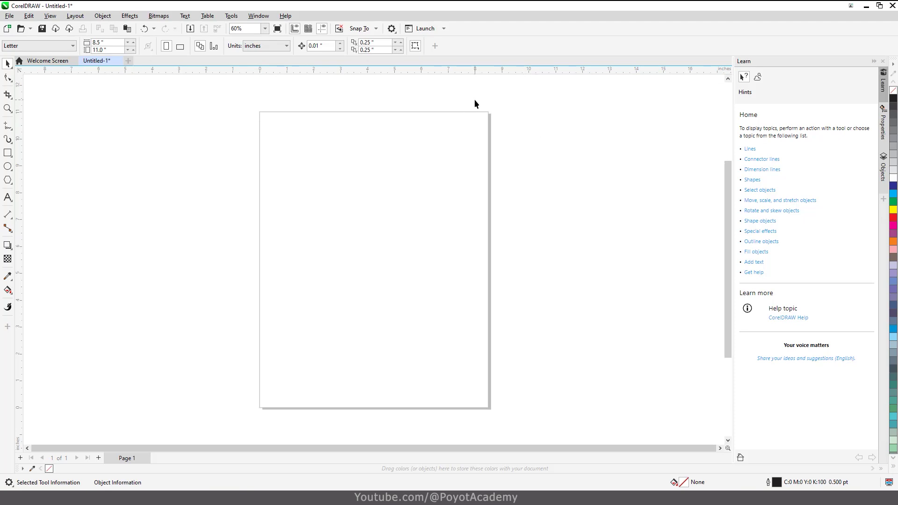
- Locate the custom Poyot Academy workspace among the other available workspaces
click(258, 15)
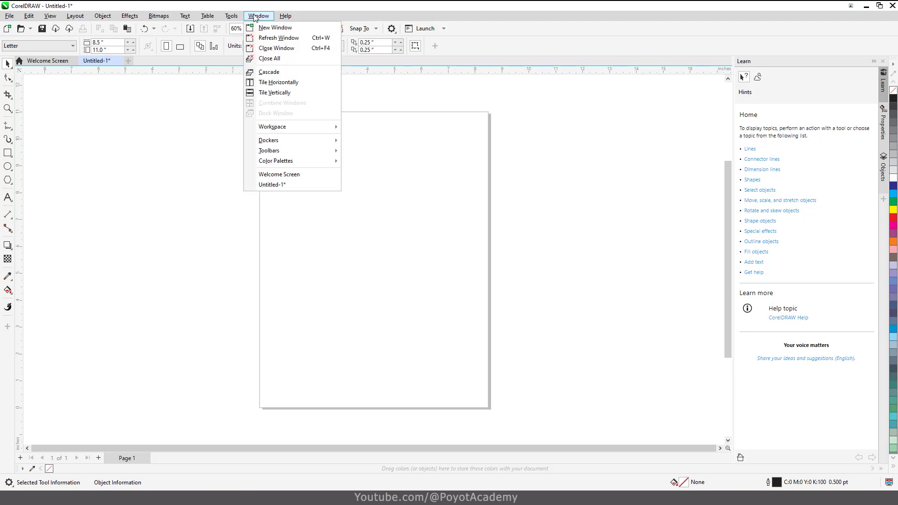
mouse_move(300, 129)
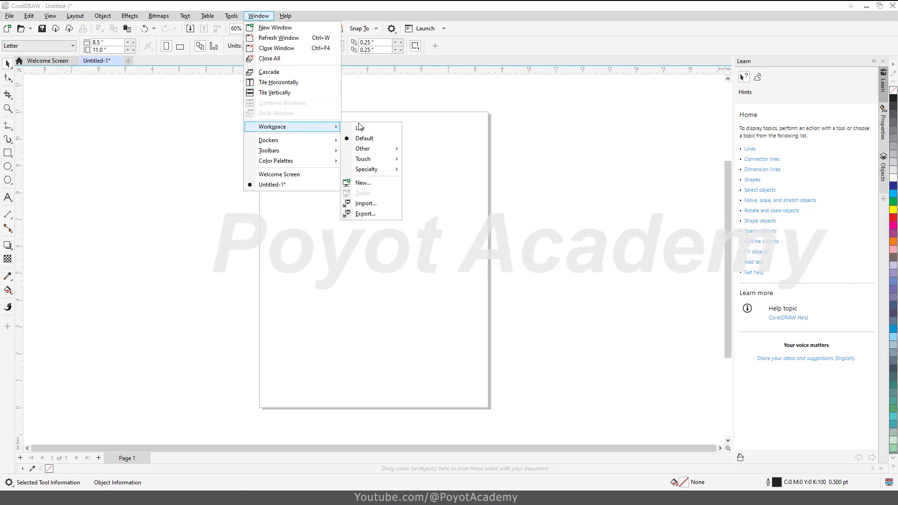
mouse_move(385, 151)
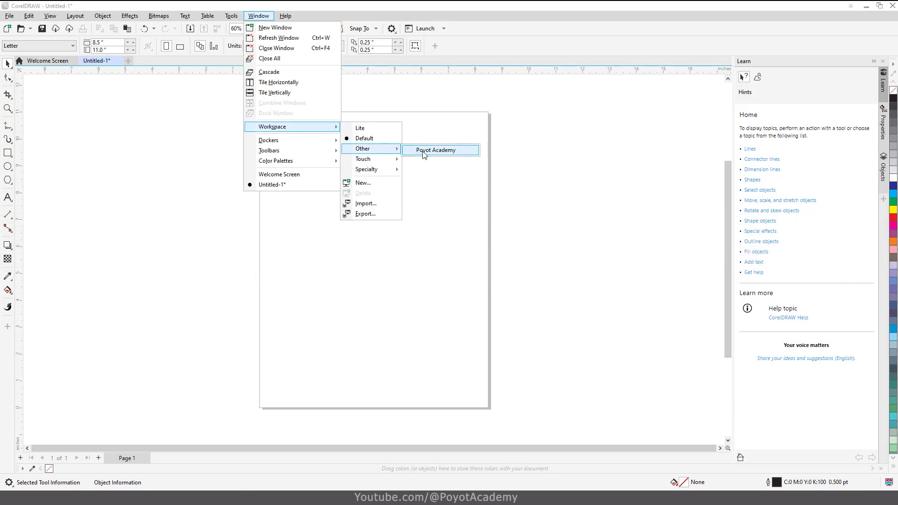
click(424, 154)
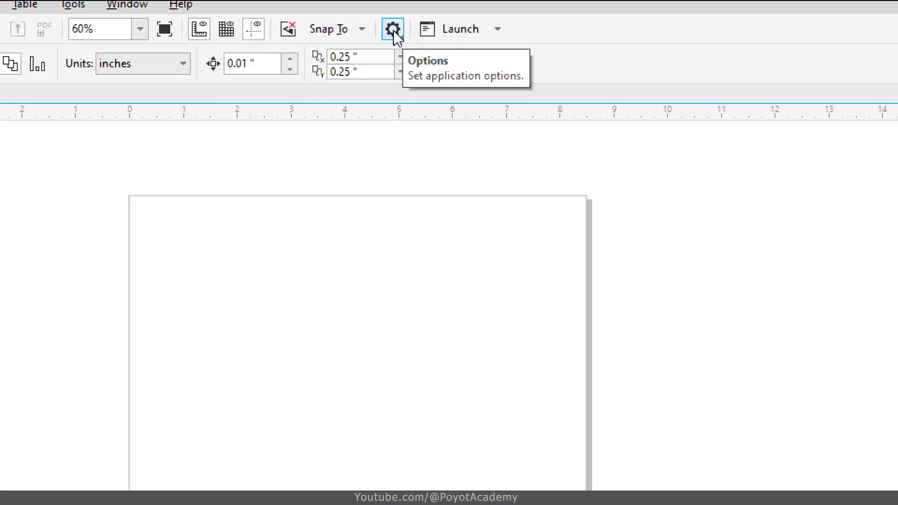
click(391, 29)
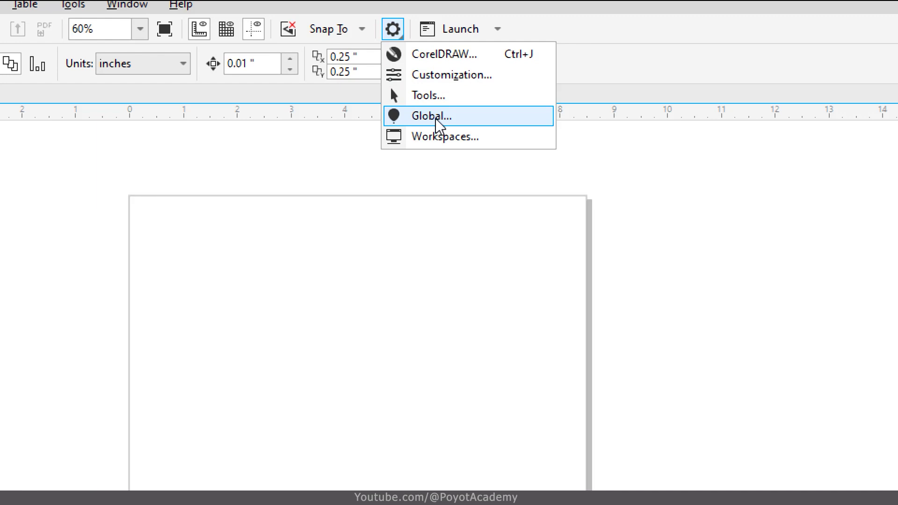
click(277, 10)
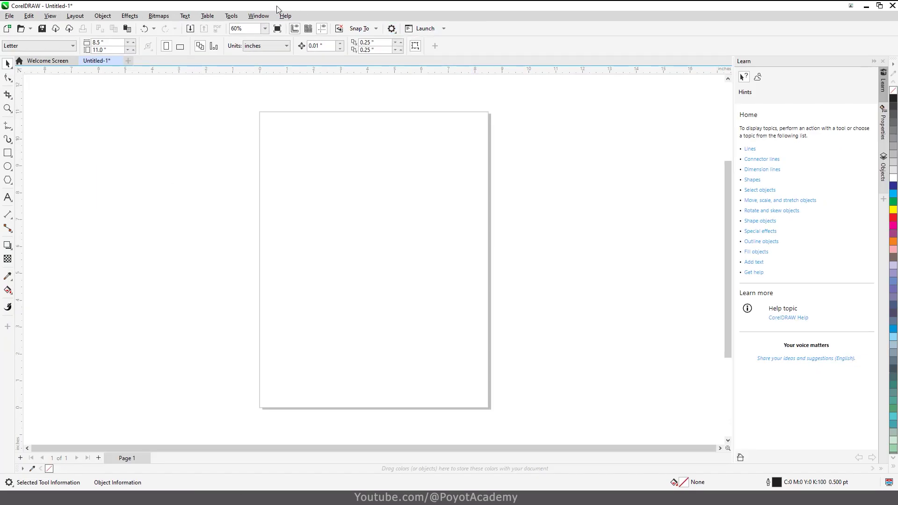
click(231, 16)
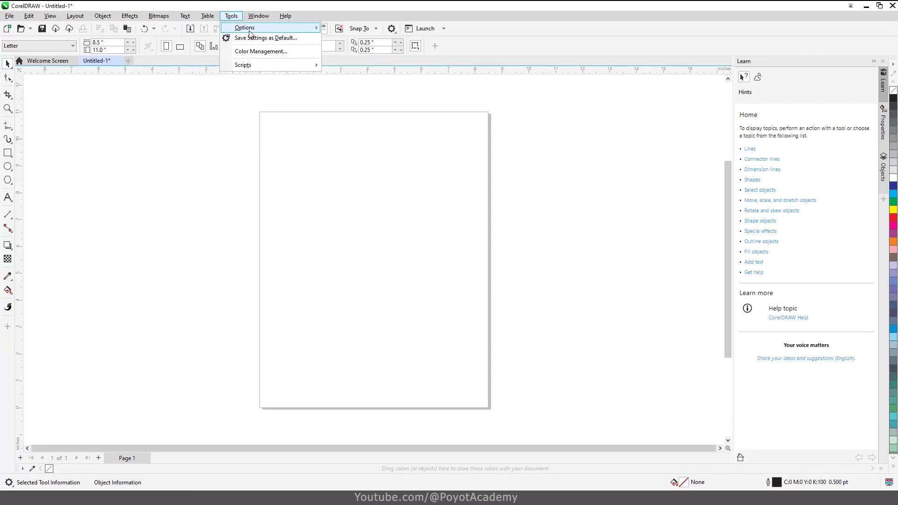
mouse_move(256, 29)
click(375, 4)
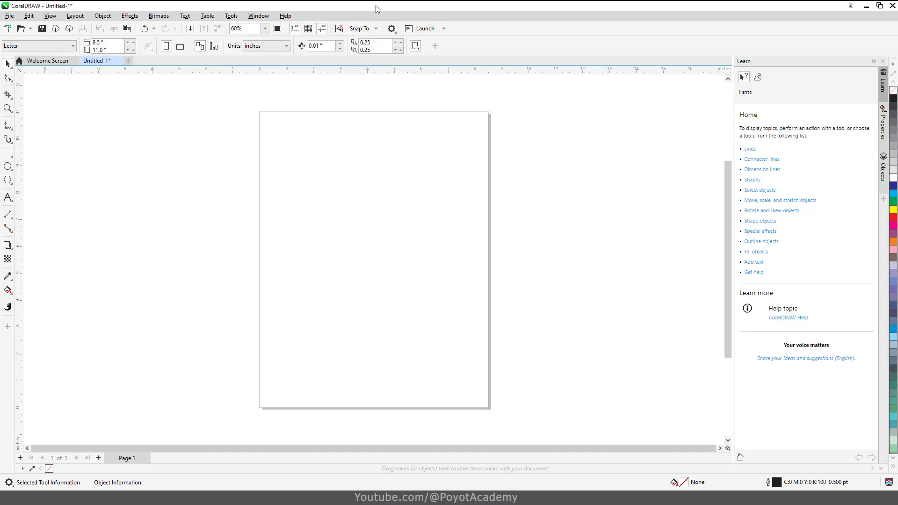
- Set the custom Poyot Academy workspace as the current workspace and apply the change
click(392, 31)
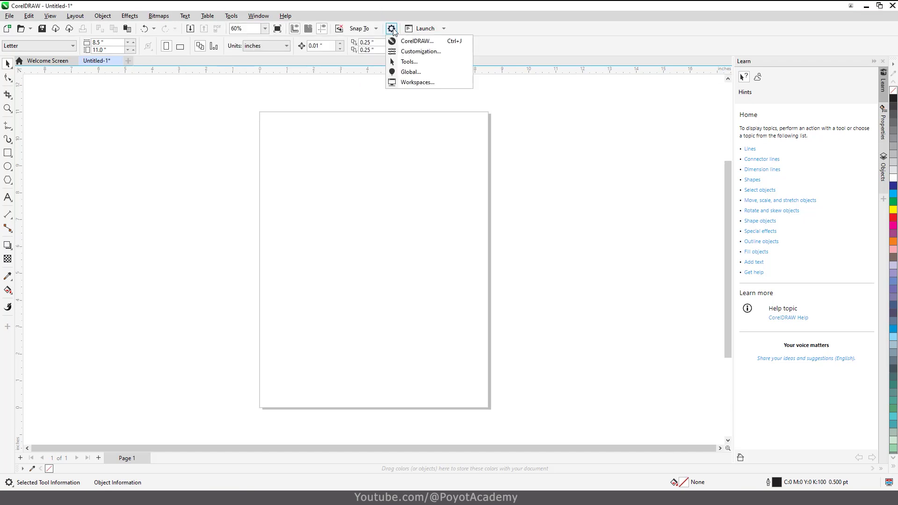
click(392, 28)
click(392, 29)
click(412, 83)
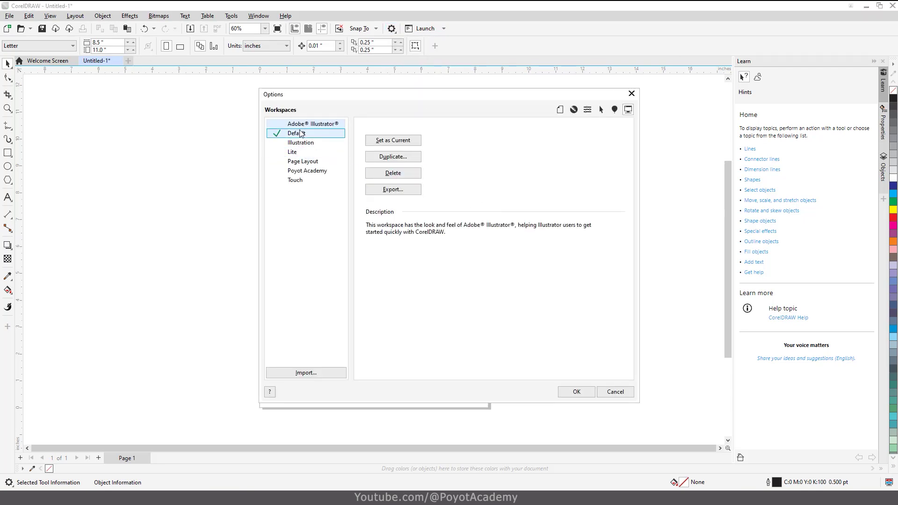
click(313, 173)
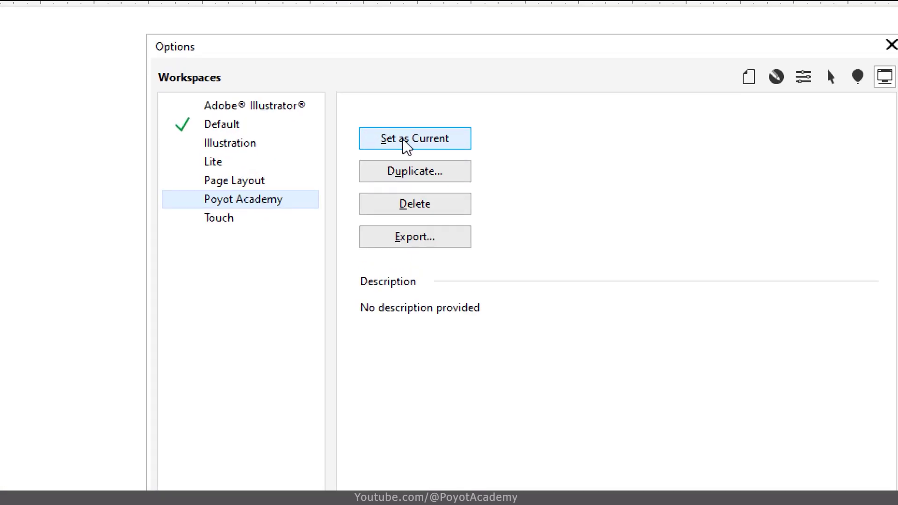
click(211, 200)
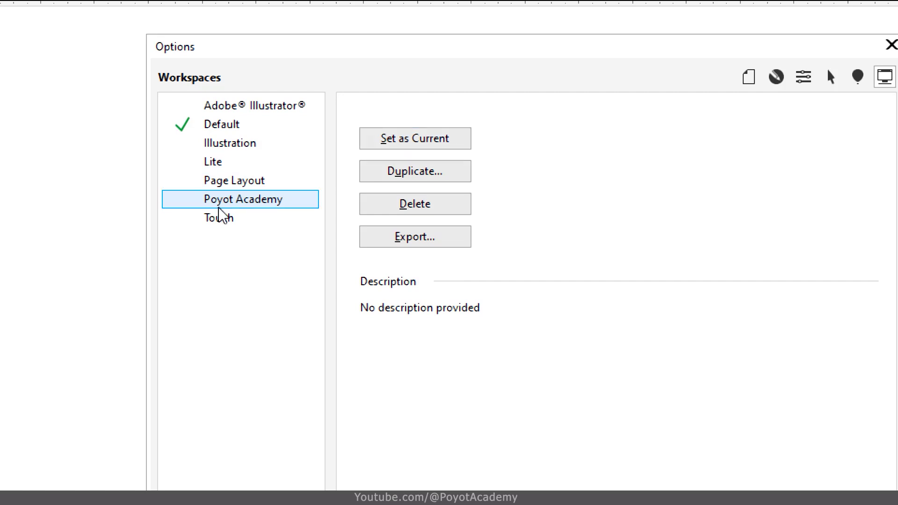
click(415, 140)
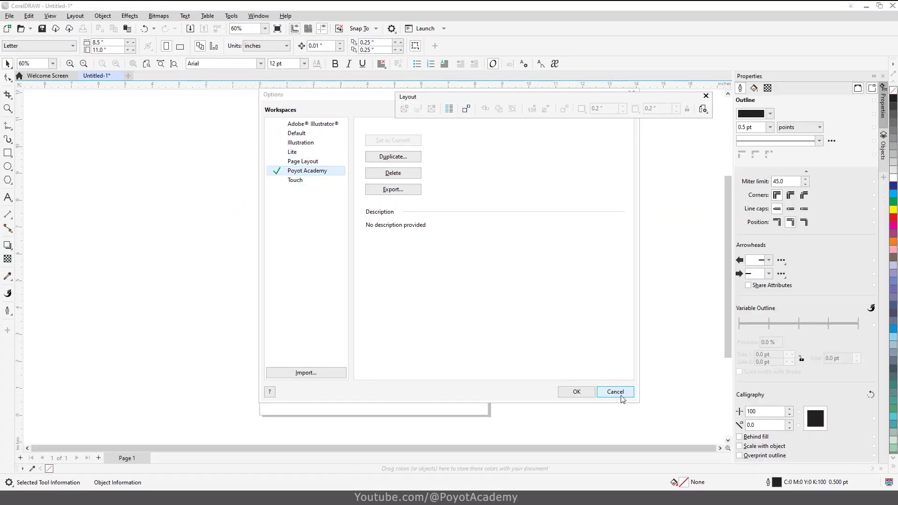
click(577, 392)
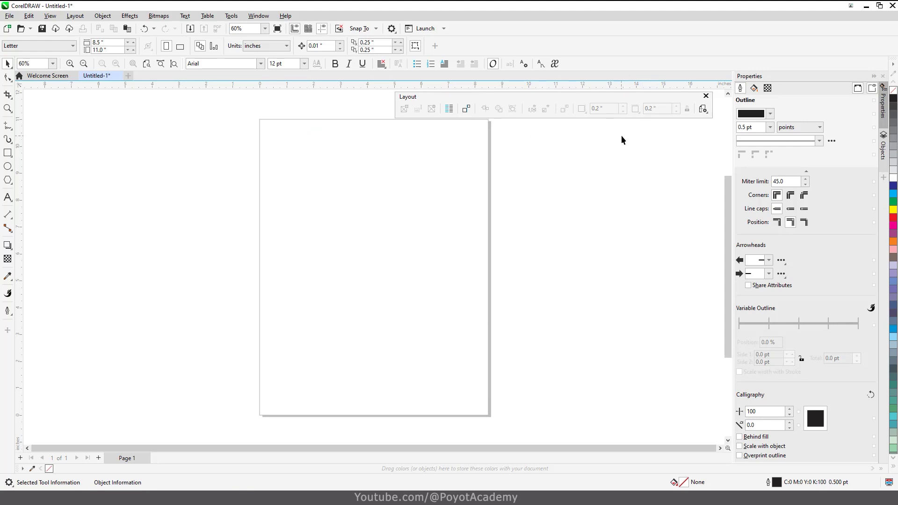
- Permanently delete the custom Poyot Academy workspace
click(231, 15)
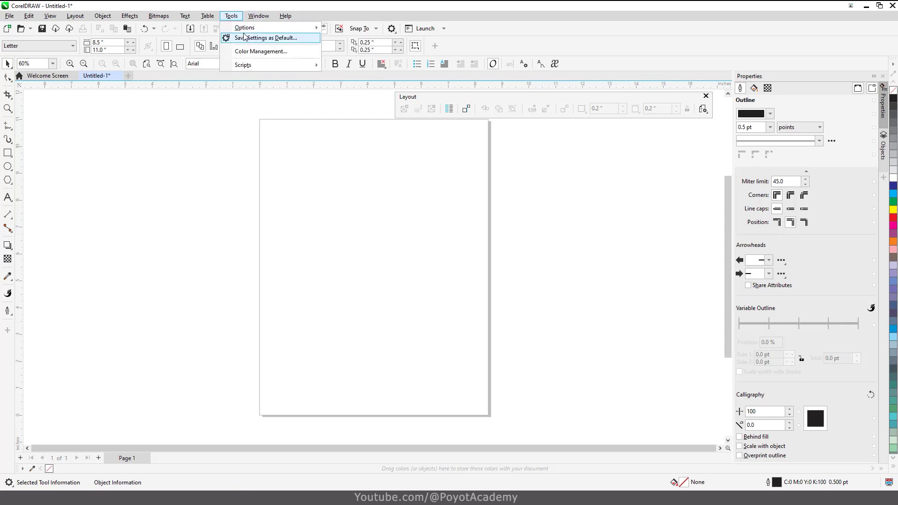
mouse_move(248, 28)
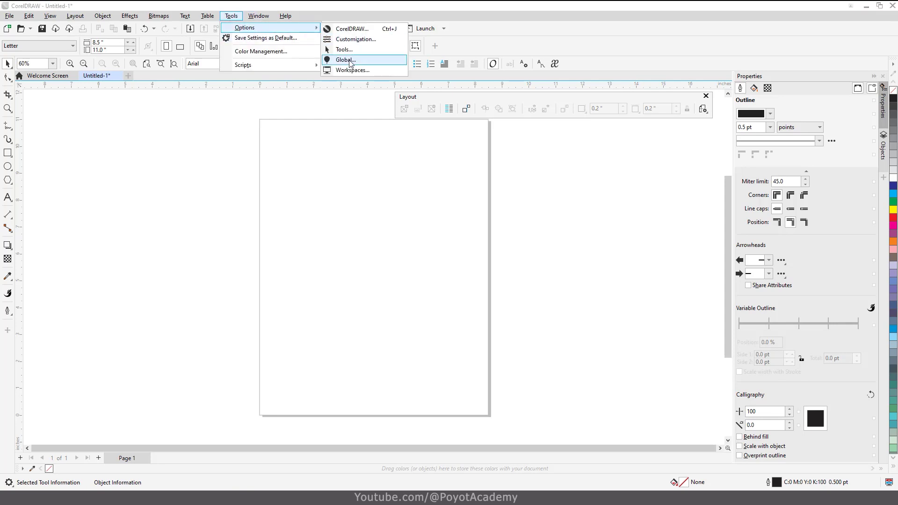
click(352, 69)
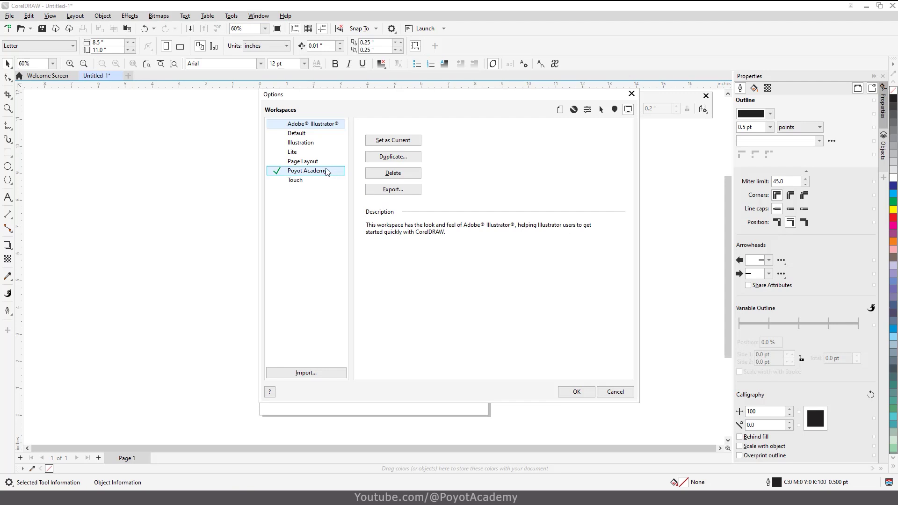
click(334, 172)
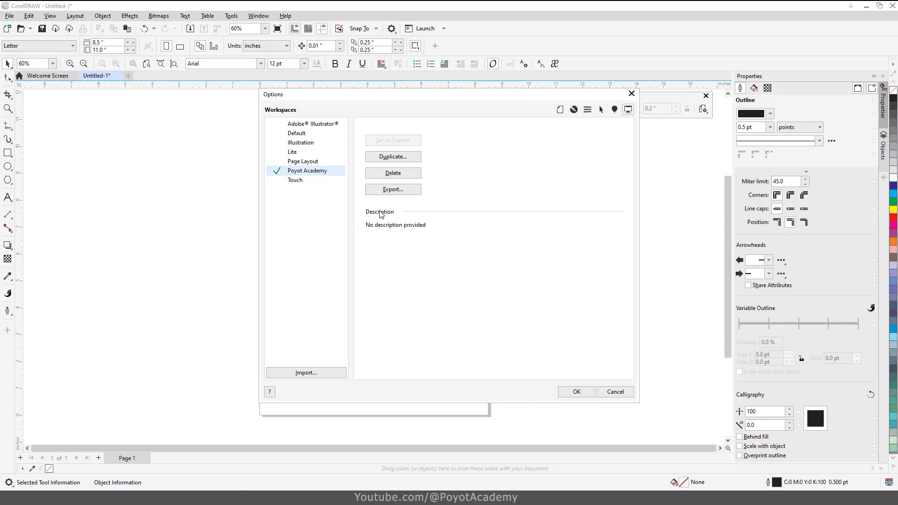
click(393, 173)
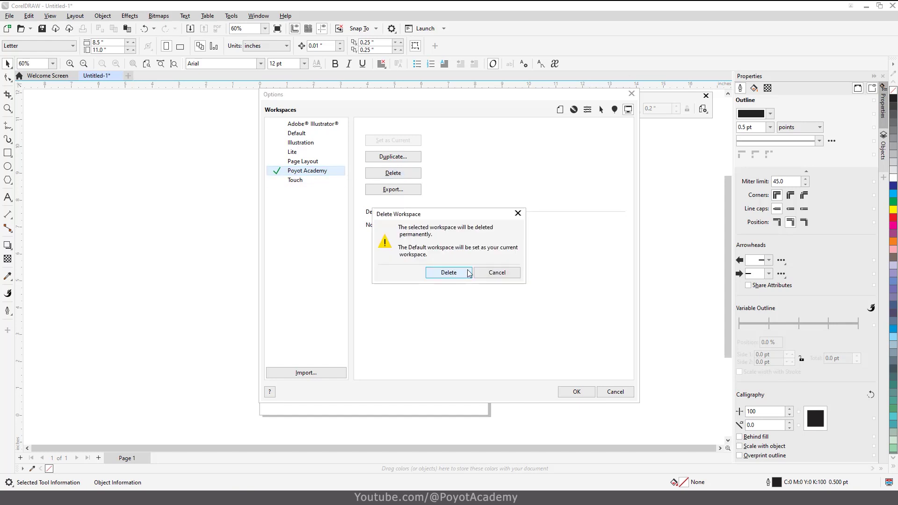
click(463, 272)
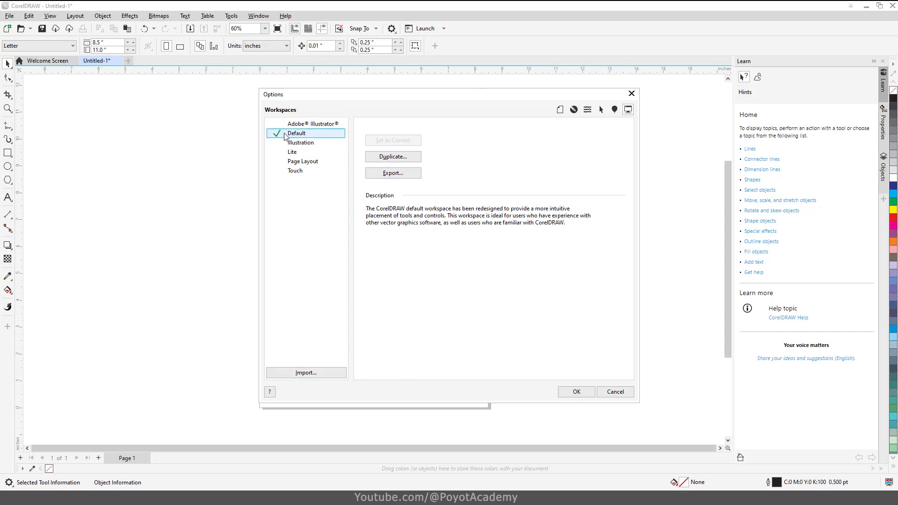
- Set the Adobe Illustrator workspace as current and apply the change
click(299, 146)
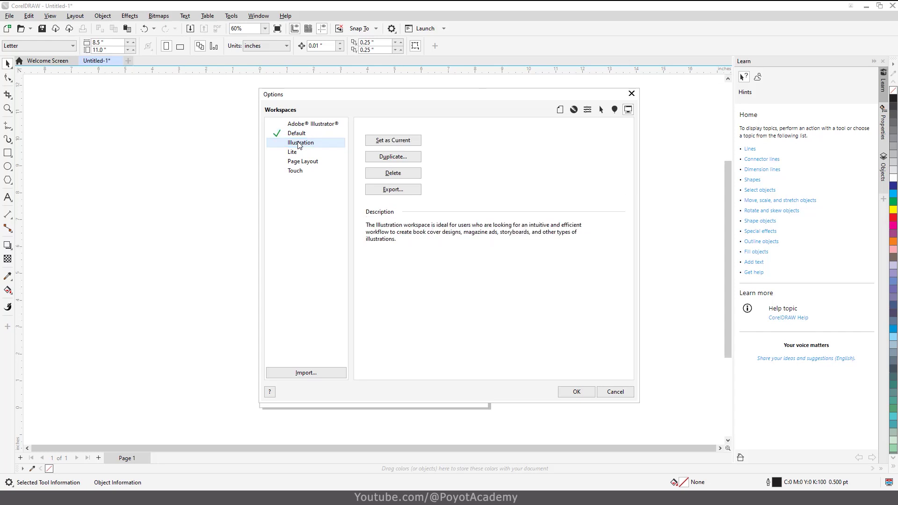
click(306, 125)
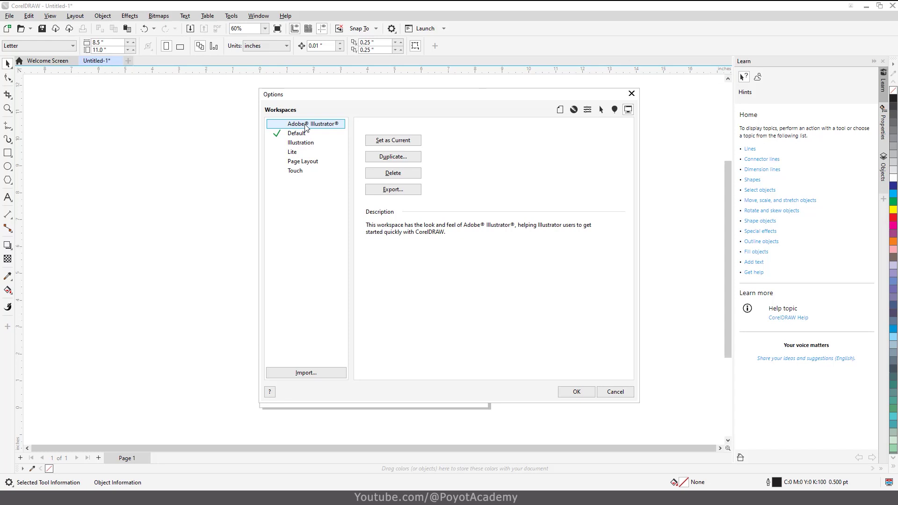
click(393, 140)
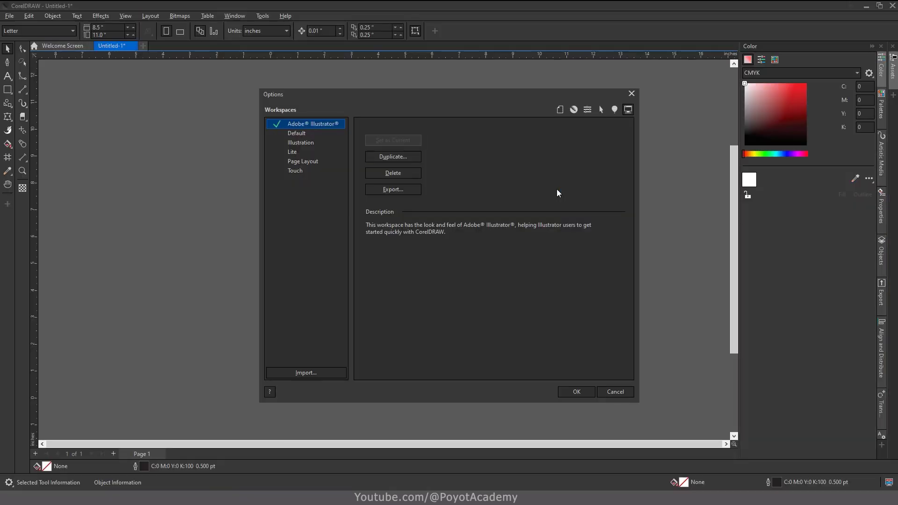
click(582, 393)
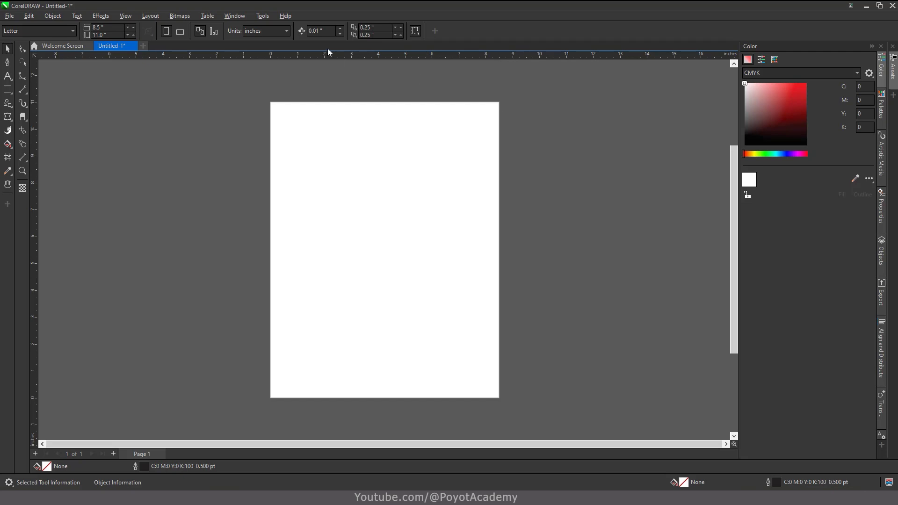
click(233, 19)
mouse_move(258, 18)
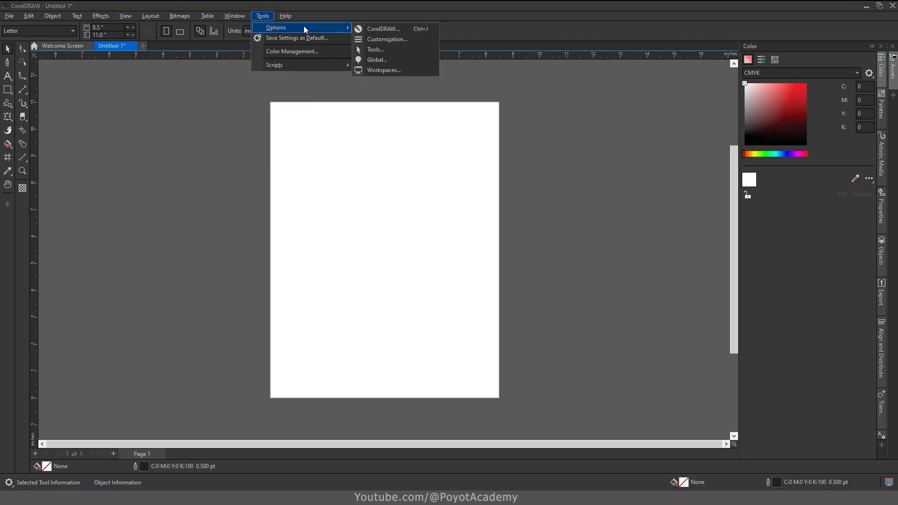
click(389, 69)
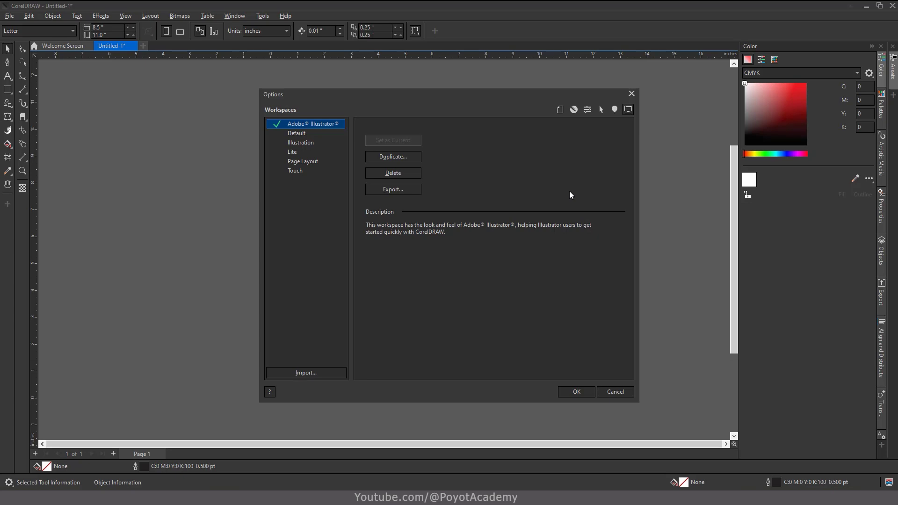
click(618, 393)
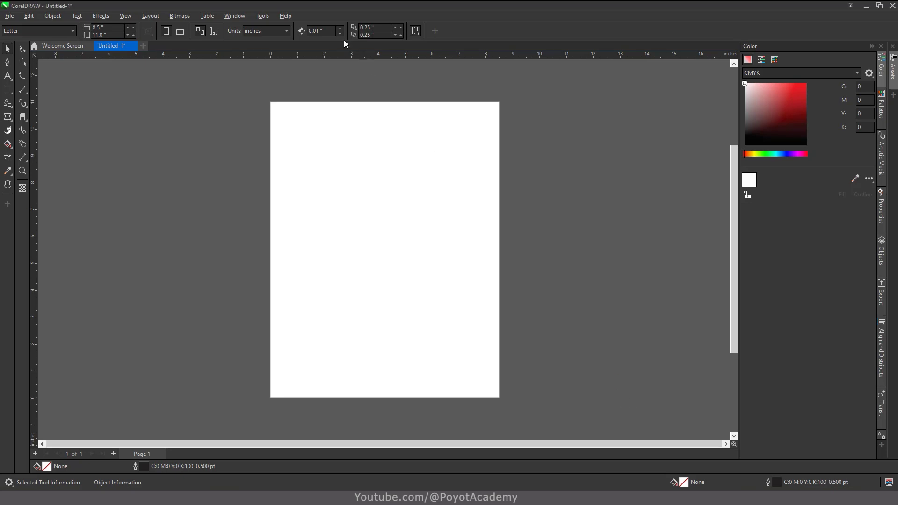
- Duplicate the Adobe Illustrator workspace under the name Poyot 2 and make the copy the current workspace
click(266, 14)
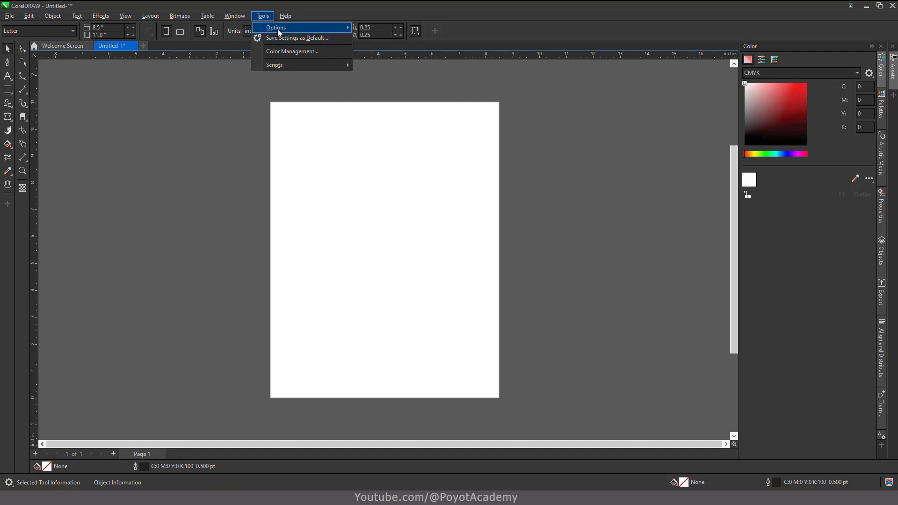
key(ctrl+j)
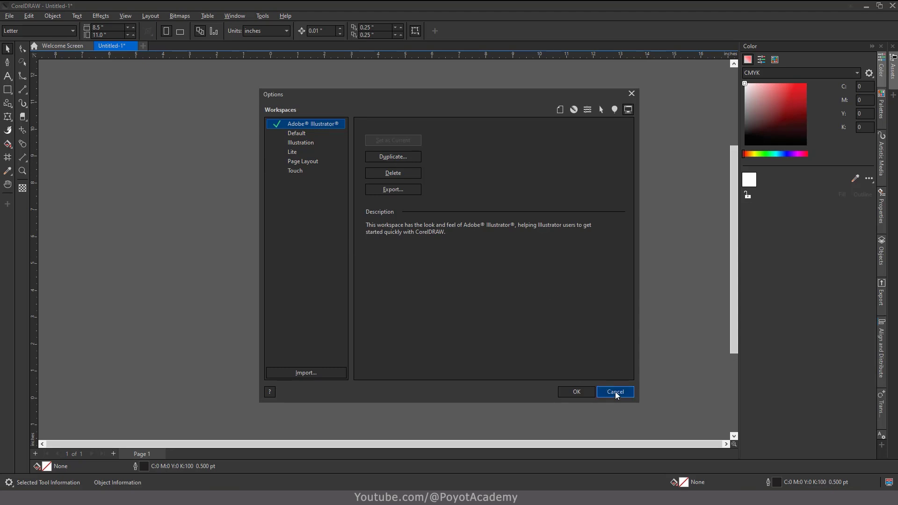
click(388, 157)
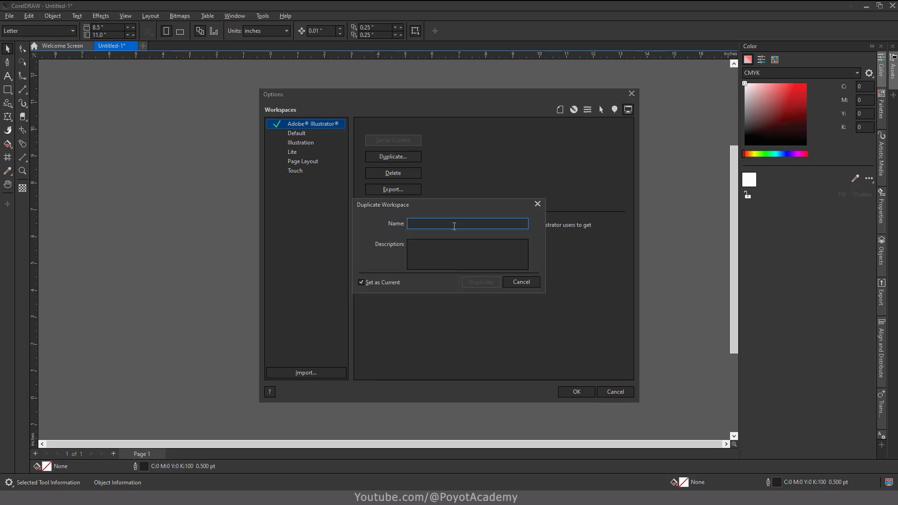
text(Poyot 2)
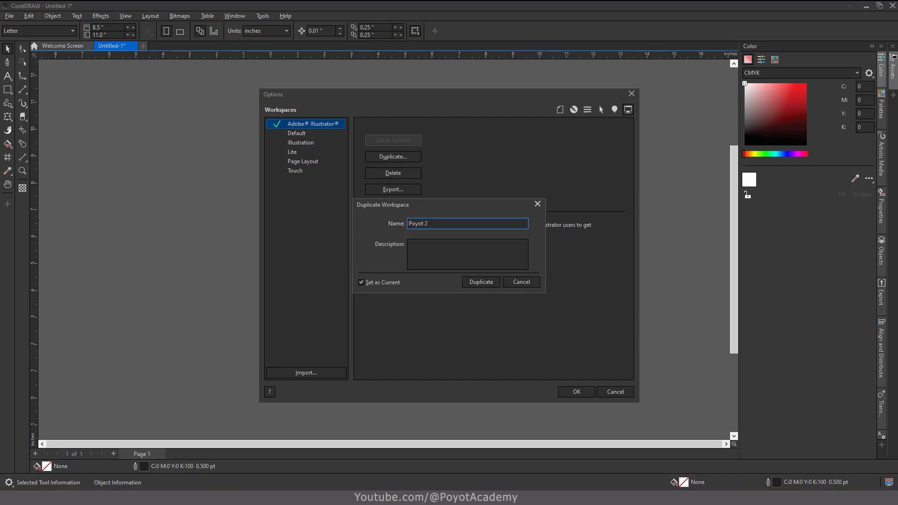
click(362, 283)
click(484, 283)
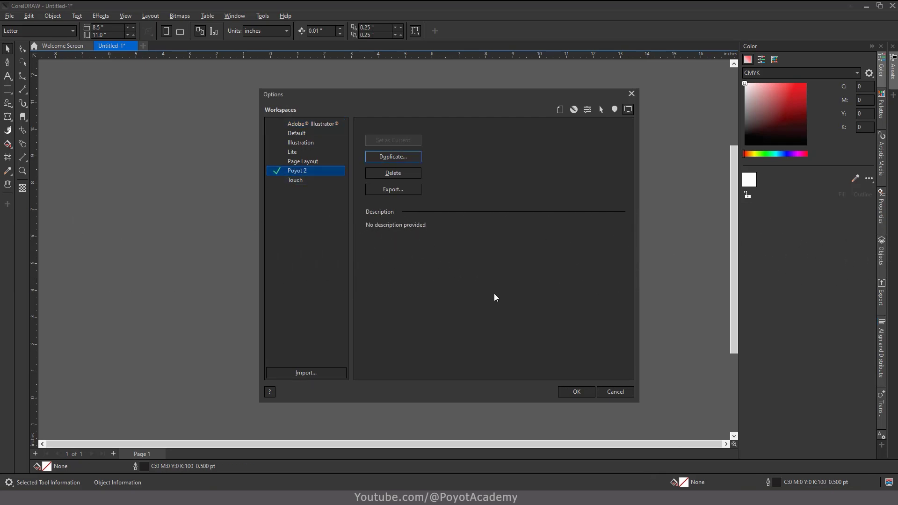
click(588, 393)
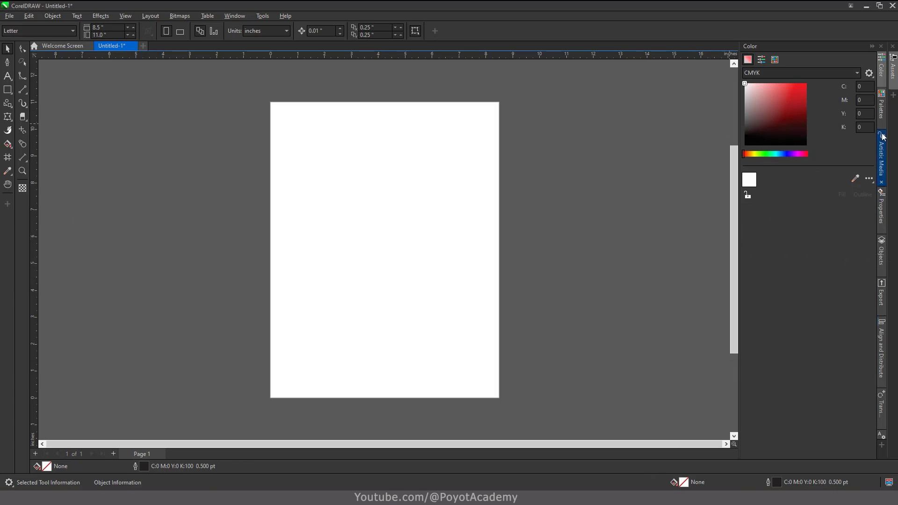
- Detach the Artistic Media docker from the docker group and leave it floating over the canvas
mouse_move(883, 154)
mouse_down()
mouse_move(705, 148)
mouse_move(724, 150)
mouse_move(711, 104)
mouse_move(756, 149)
mouse_move(756, 170)
mouse_move(718, 162)
mouse_up()
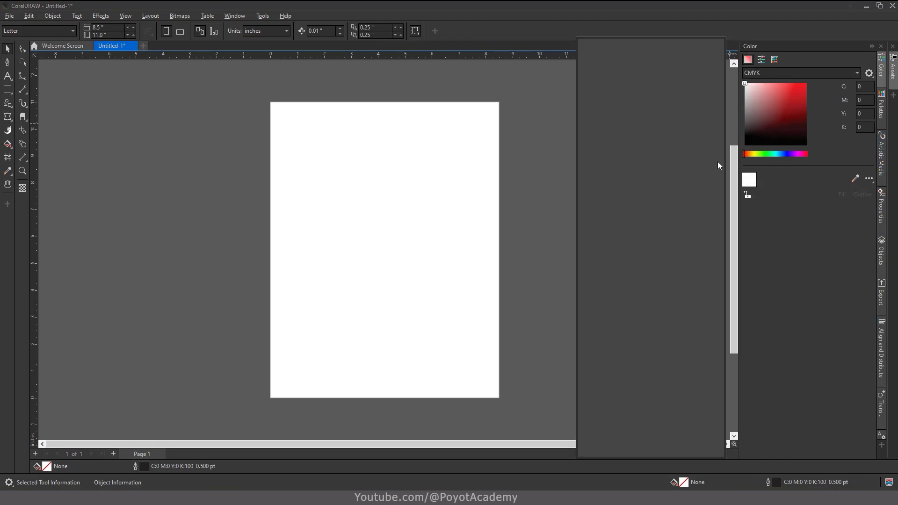
drag(661, 46, 656, 71)
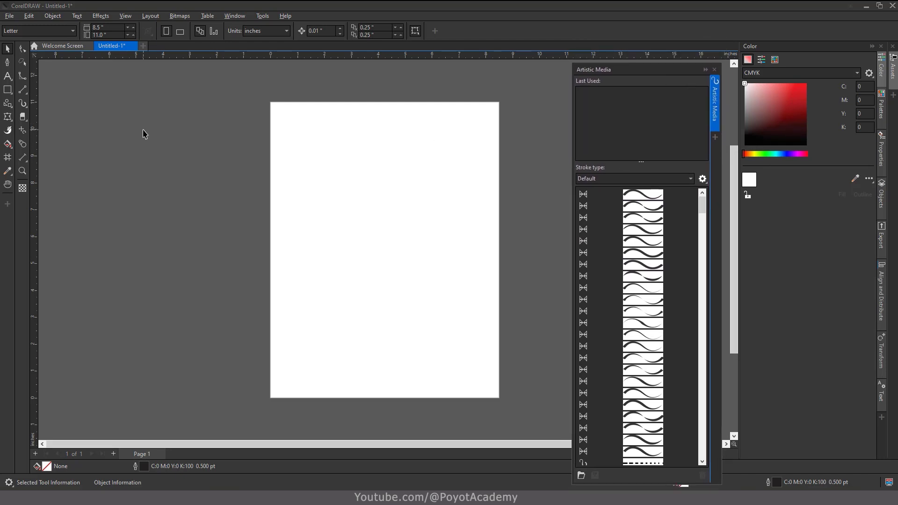
- Hide the Text Tools and Rectangle Tools groups in the toolbox, including the Text, Table and Rectangle tools
click(7, 204)
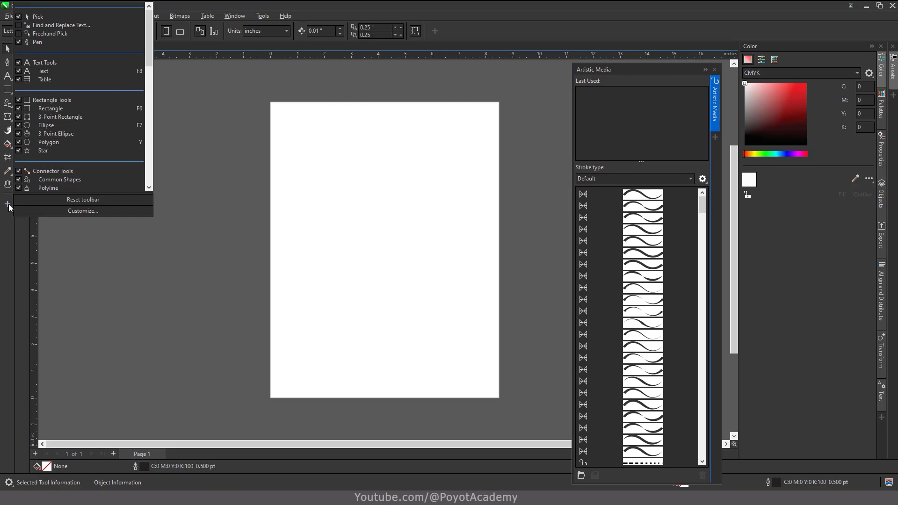
click(18, 62)
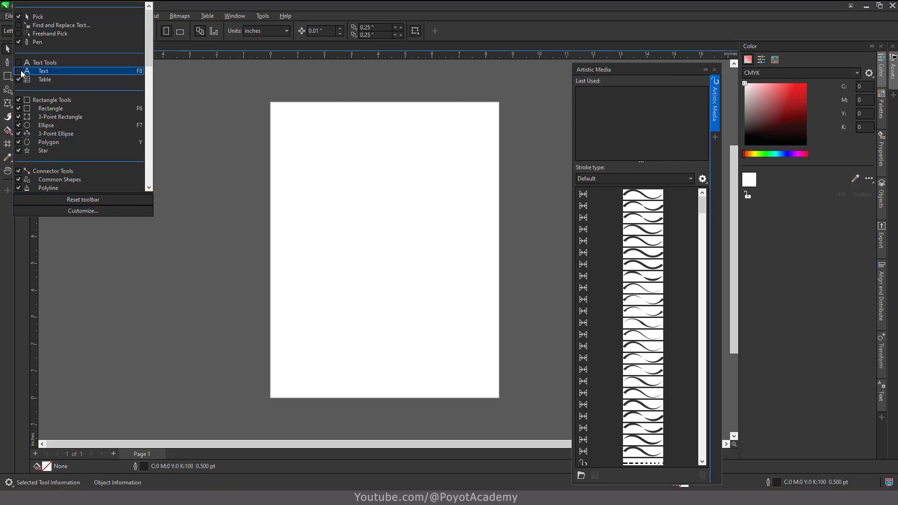
click(19, 100)
click(18, 116)
click(18, 108)
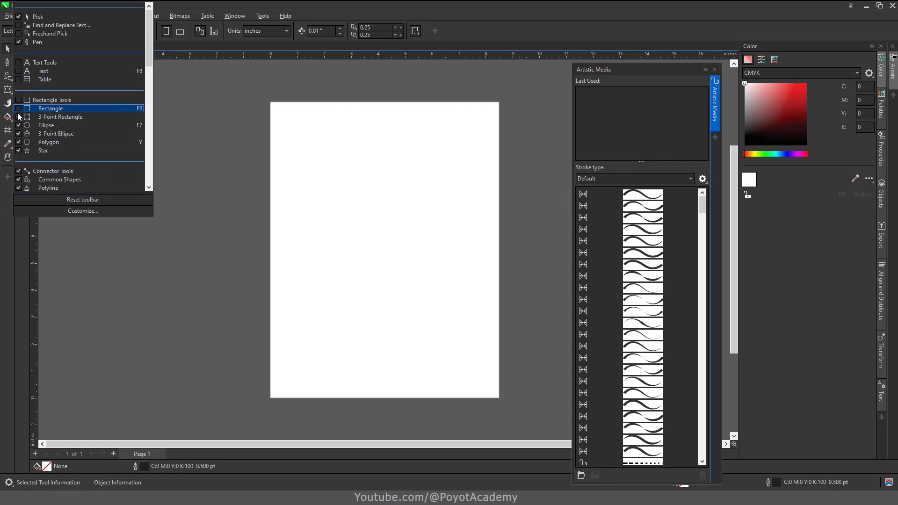
click(18, 124)
key(Escape)
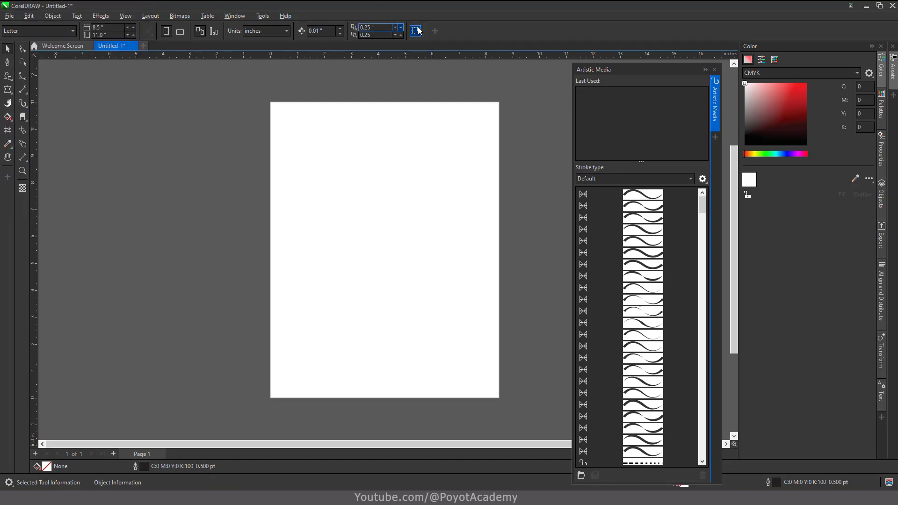
- Show the Text and Macros toolbars and dock them side by side in a row beneath the property bar
right_click(481, 31)
click(510, 119)
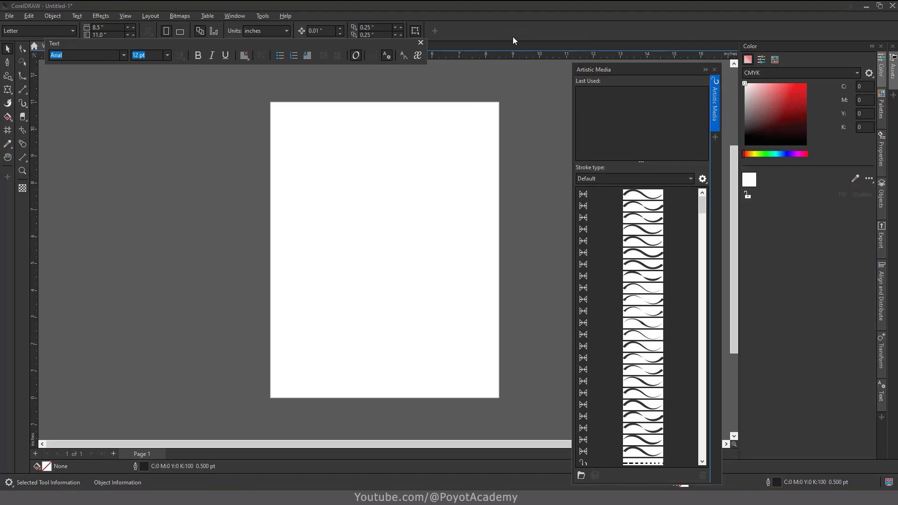
drag(392, 45, 498, 43)
right_click(485, 45)
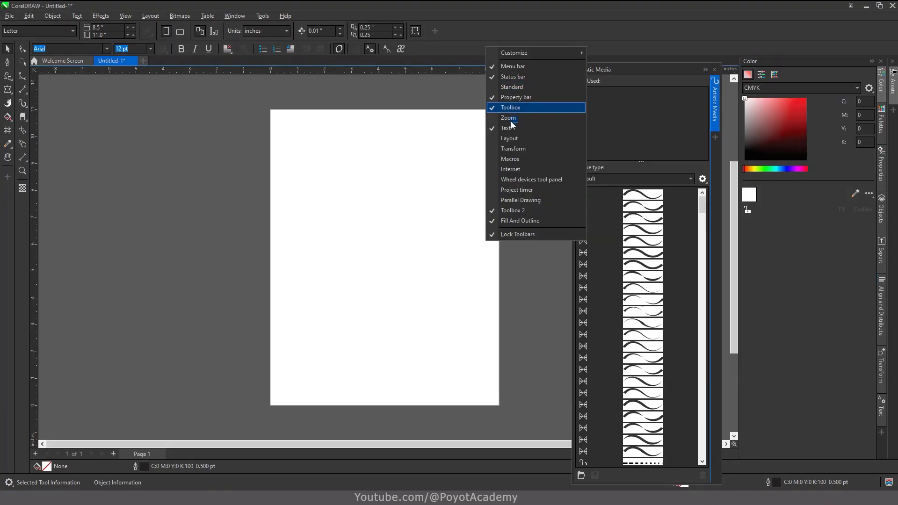
click(514, 159)
drag(153, 92, 508, 49)
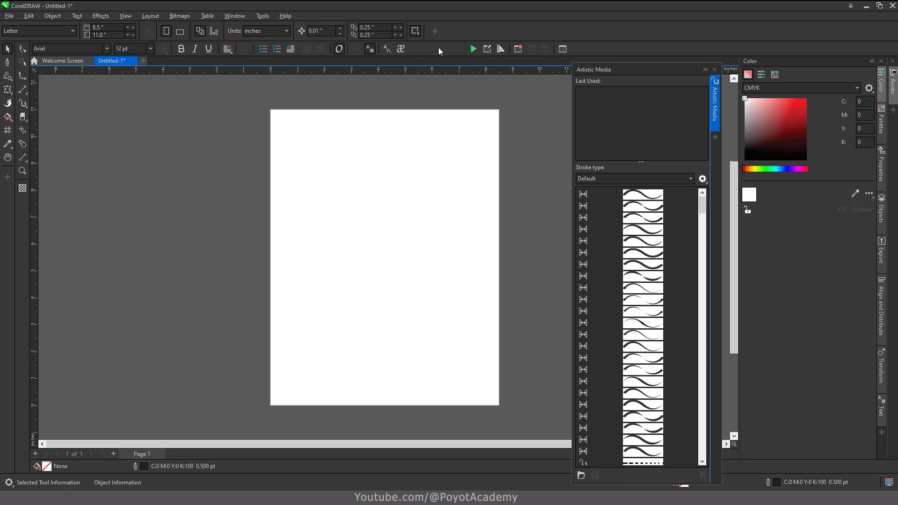
- Start exporting the Poyot 2 workspace from the workspace options and review which toolbars are included in the export elements
click(260, 17)
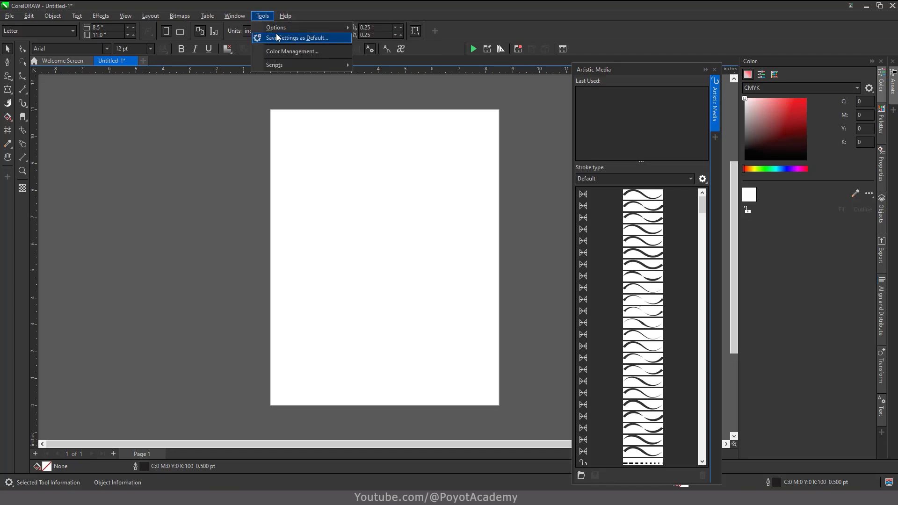
mouse_move(281, 28)
click(384, 75)
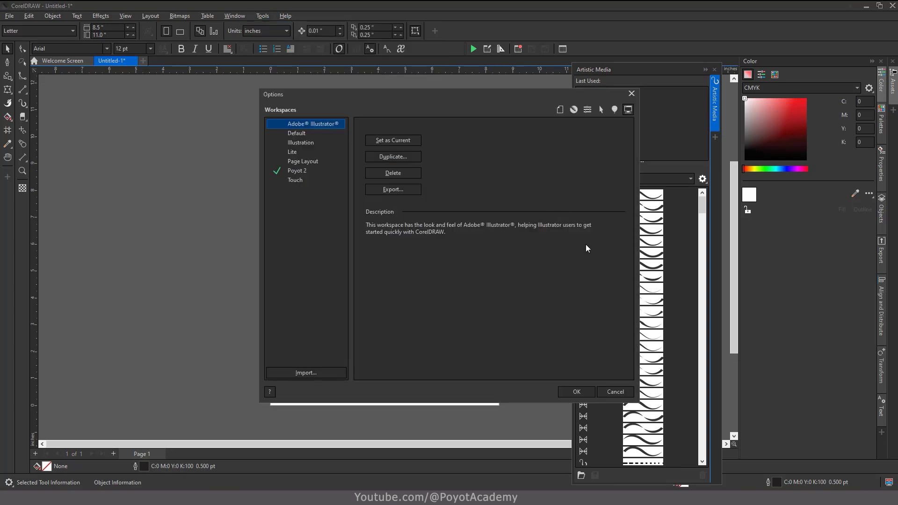
click(303, 171)
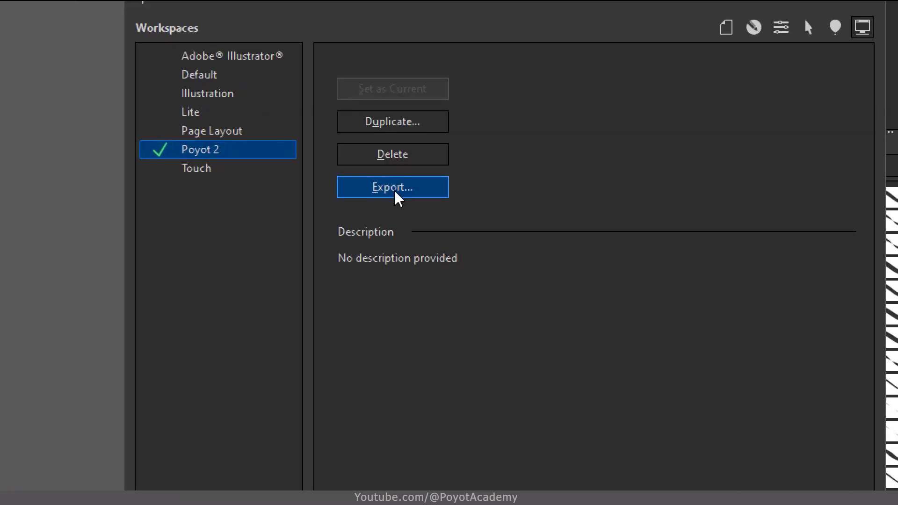
click(393, 190)
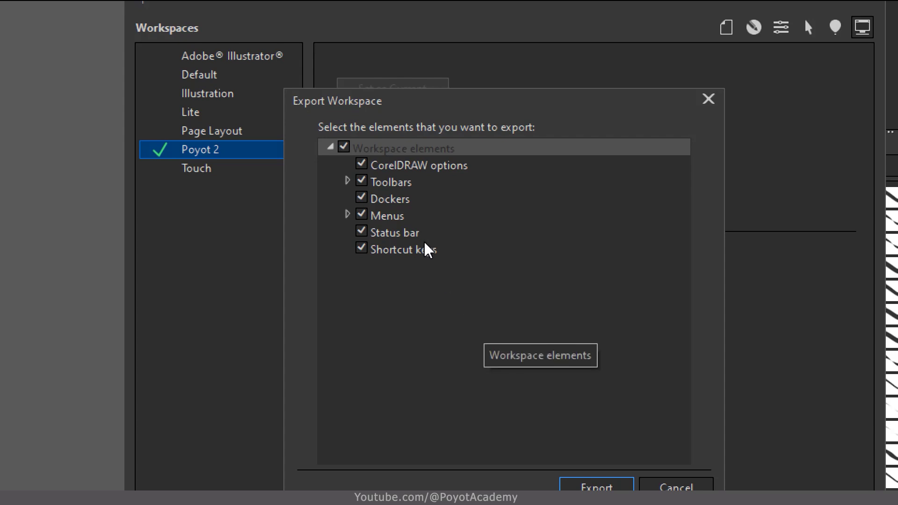
click(348, 181)
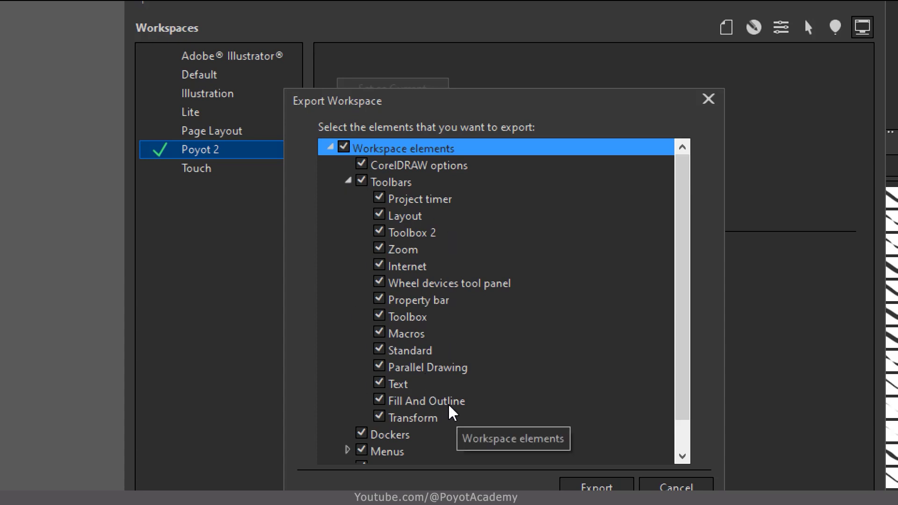
click(348, 181)
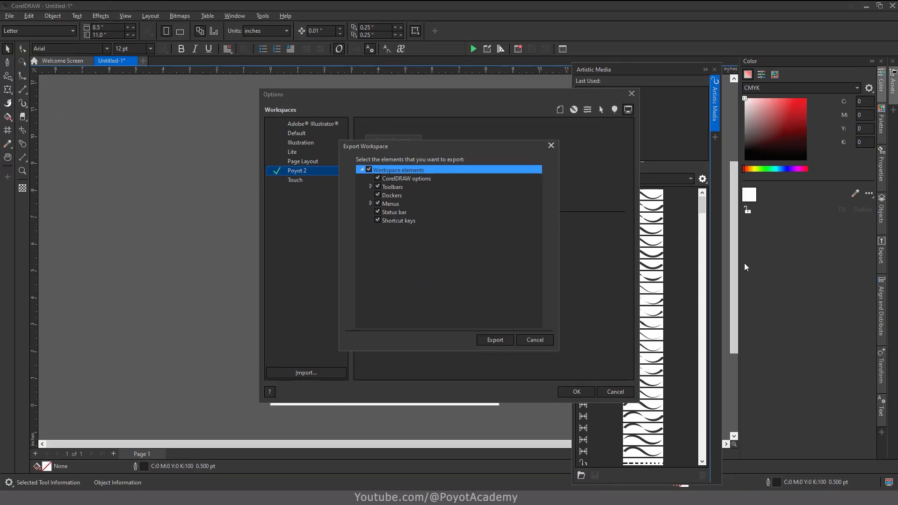
- Export the selected workspace elements as the workspace file Poyot3.cdws in the Corel folder under Documents
click(378, 196)
click(494, 341)
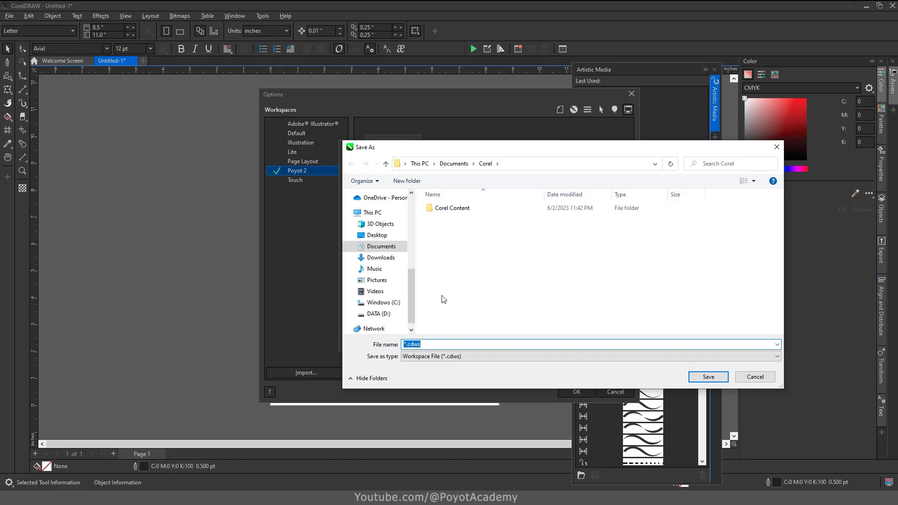
click(405, 346)
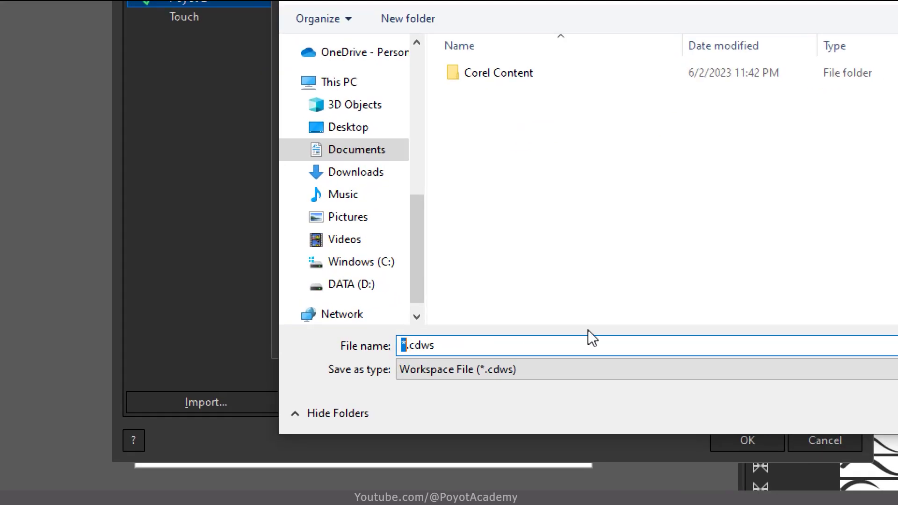
text(Po)
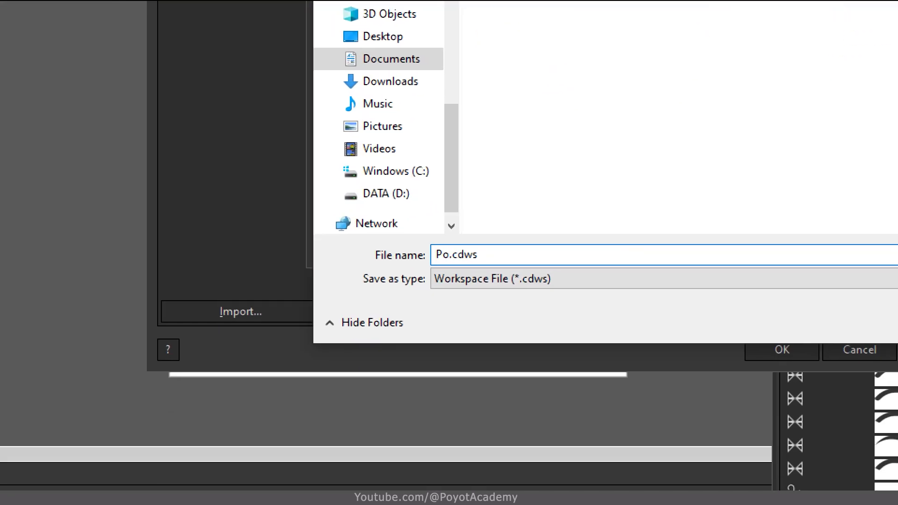
text(yot2)
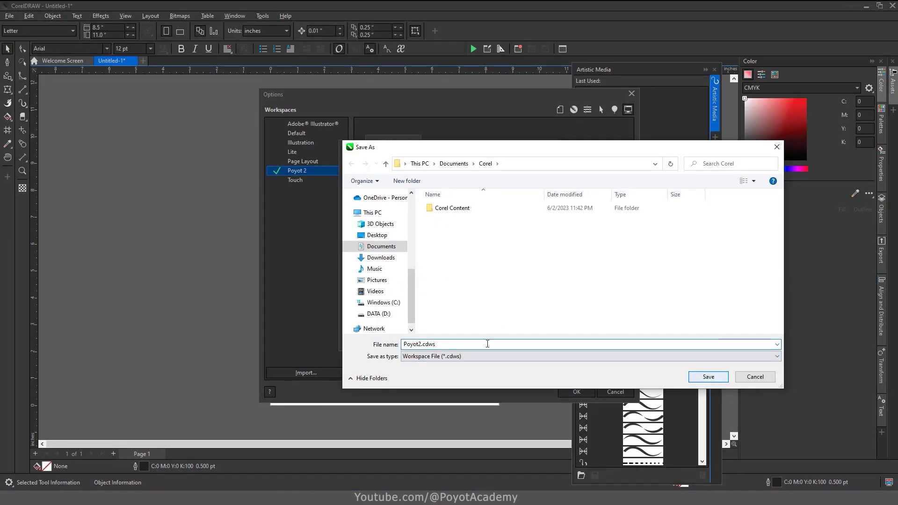
key(BackSpace)
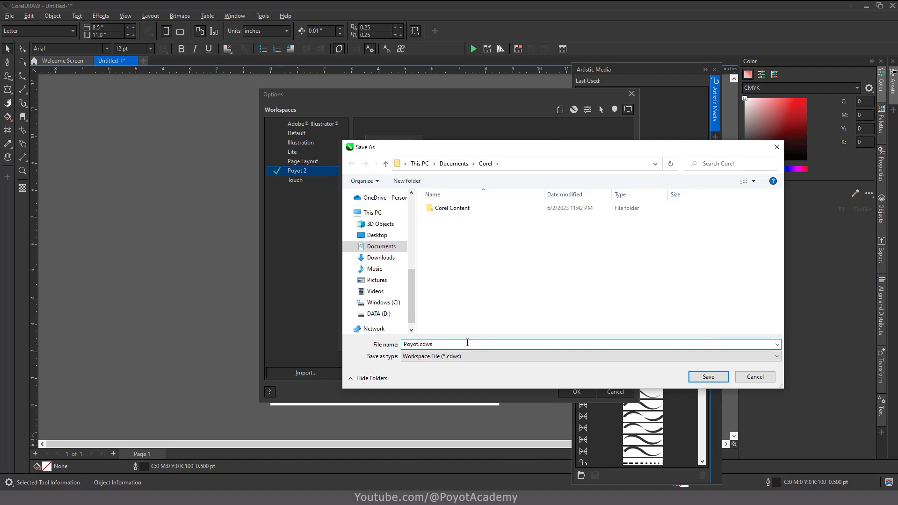
text(3)
click(708, 377)
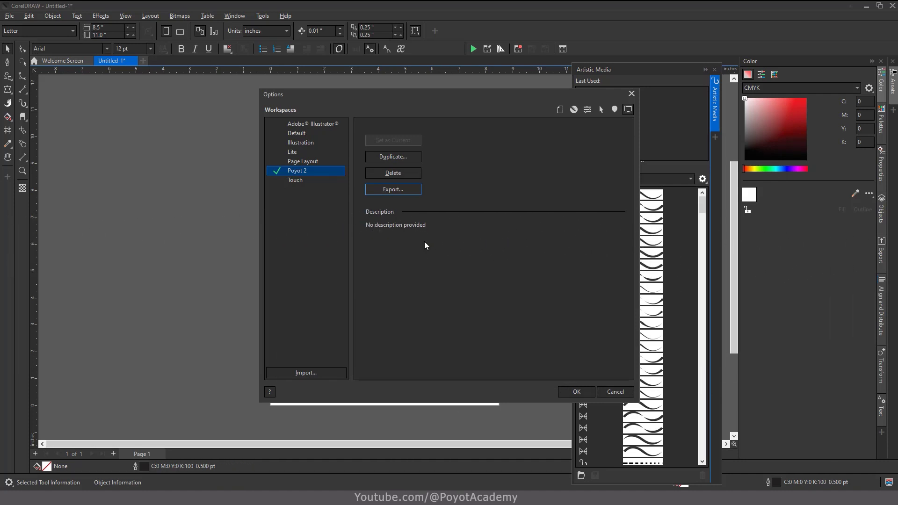
- Make Default the current workspace and import Poyot3.cdws into a new workspace named Poyot4, based on Default
click(298, 135)
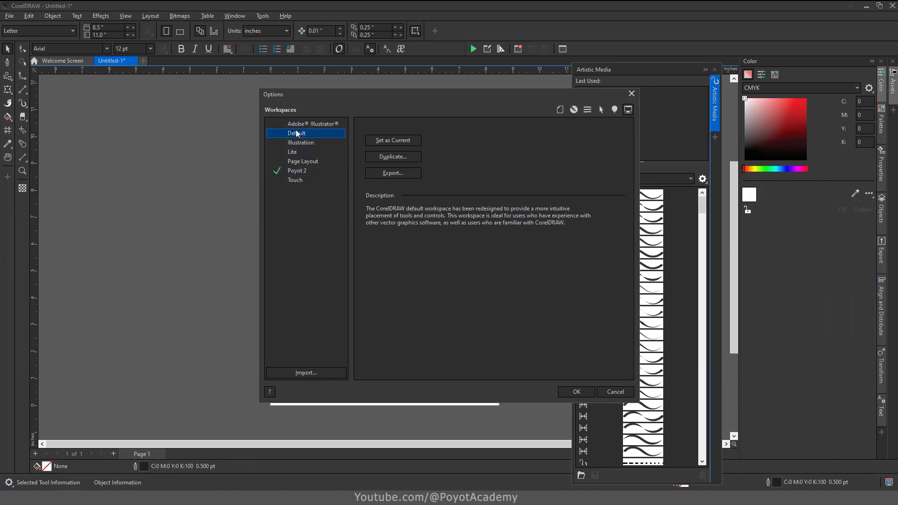
click(390, 142)
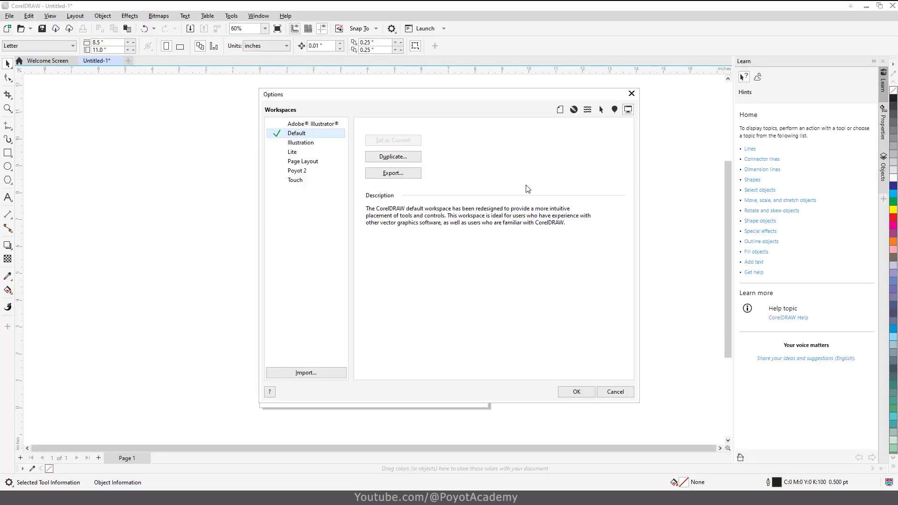
click(308, 373)
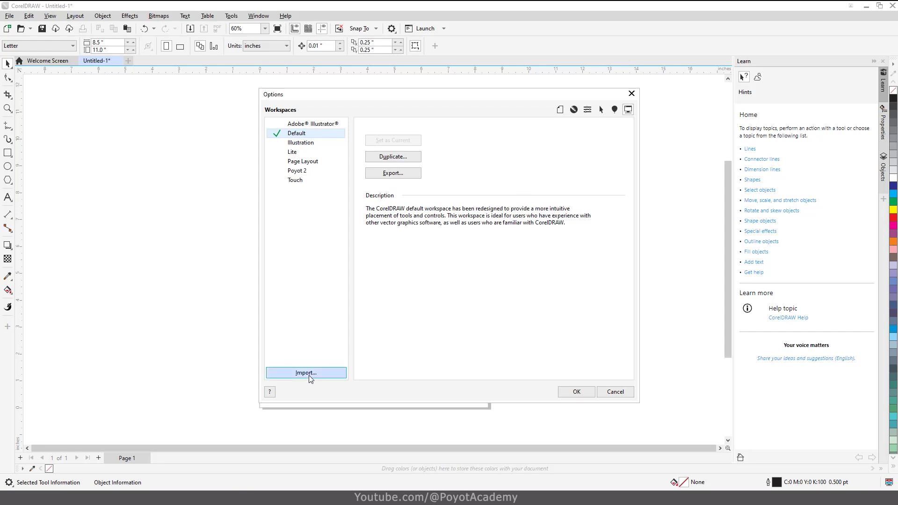
click(375, 167)
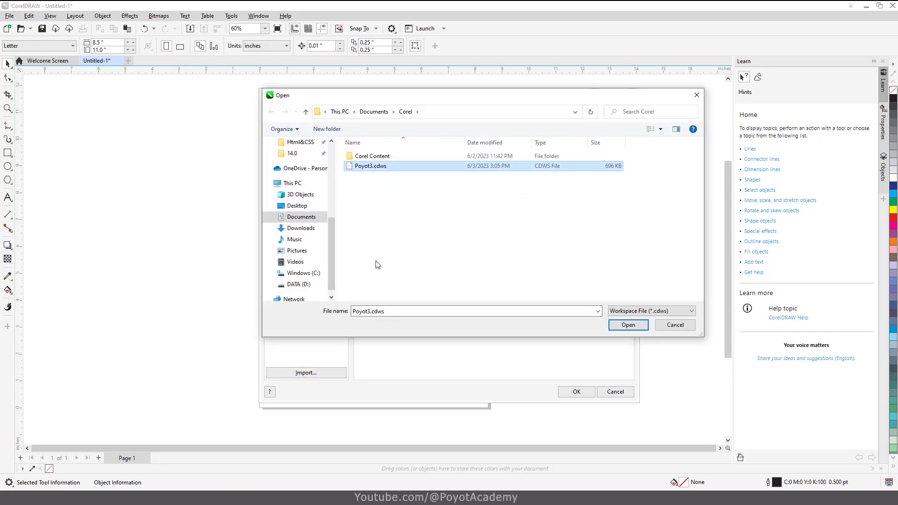
click(628, 325)
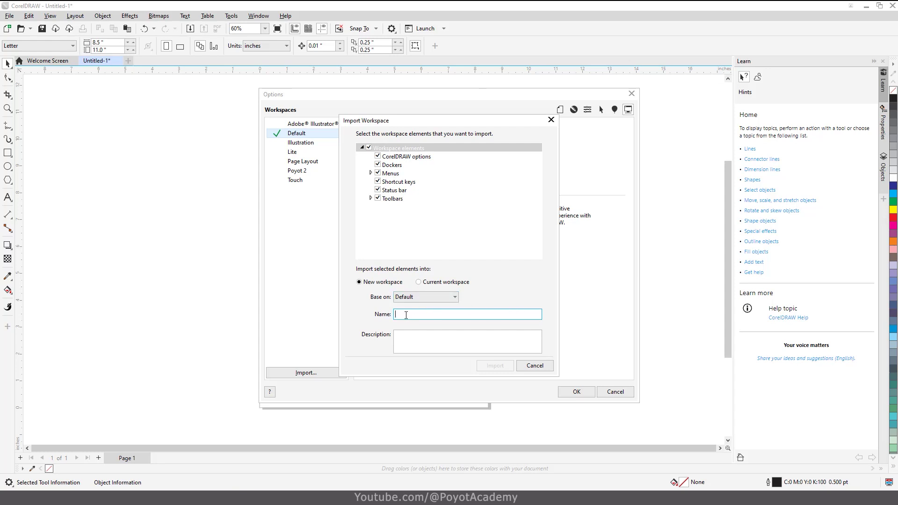
text(Poyot)
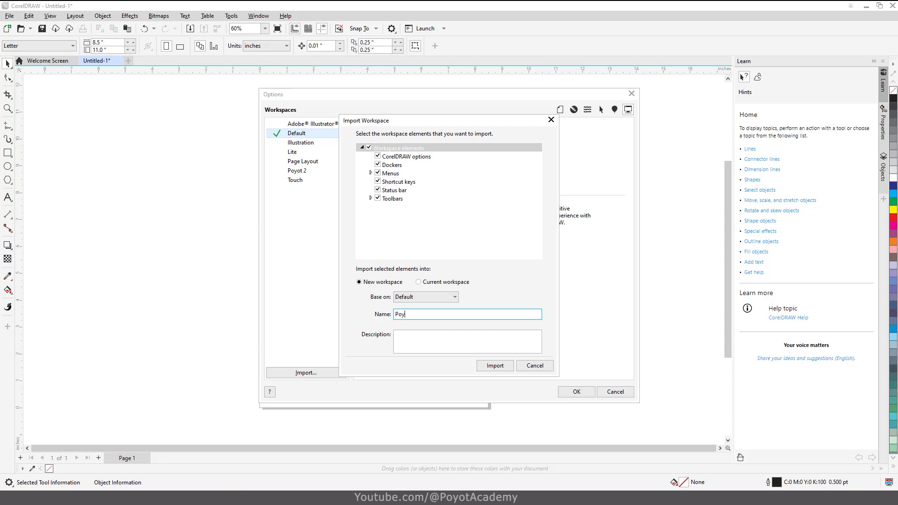
text(4)
click(486, 366)
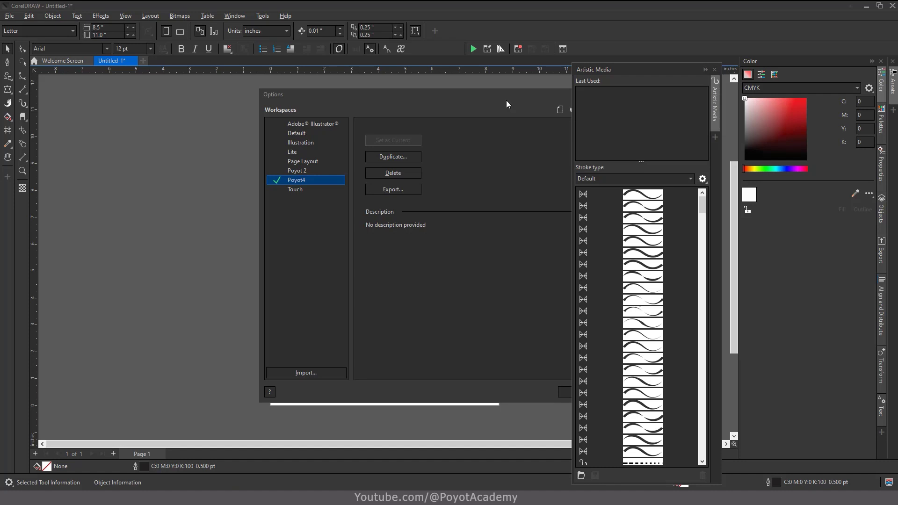
- Close the floating Artistic Media docker, make Default the current workspace again and accept the options
click(713, 70)
click(297, 133)
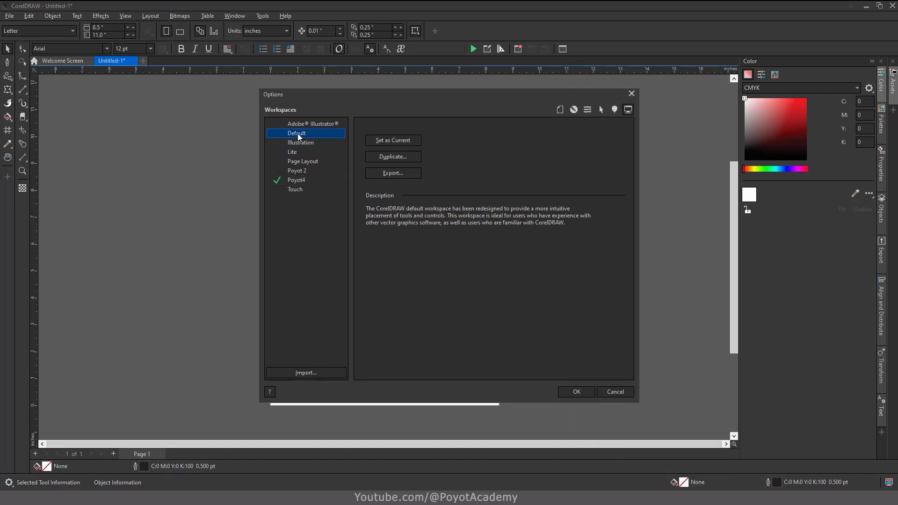
click(411, 150)
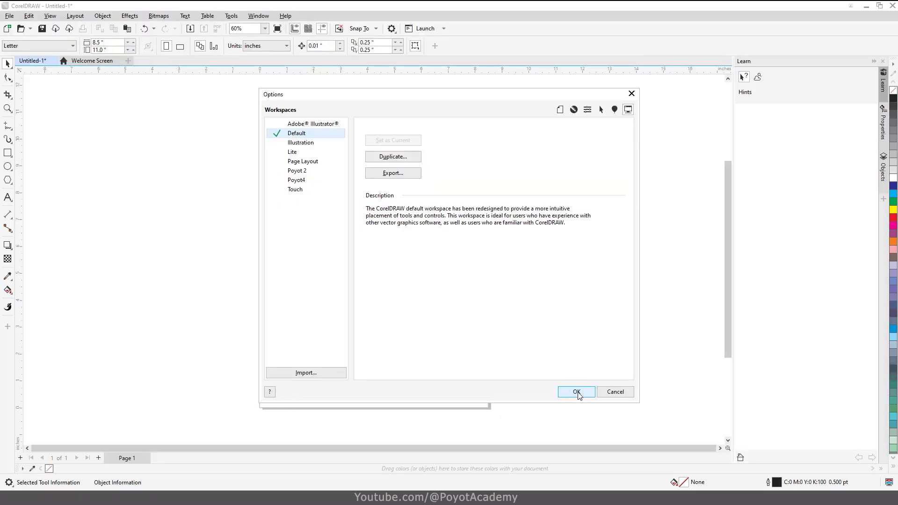
click(577, 392)
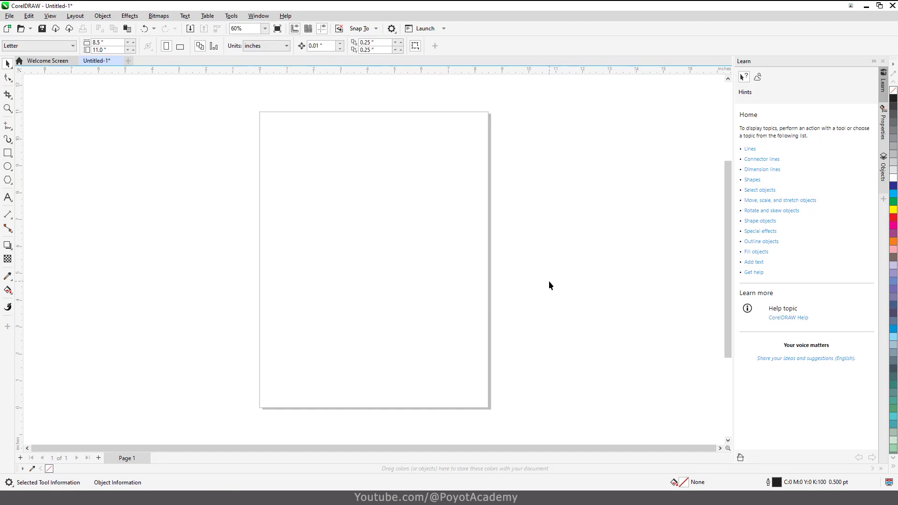